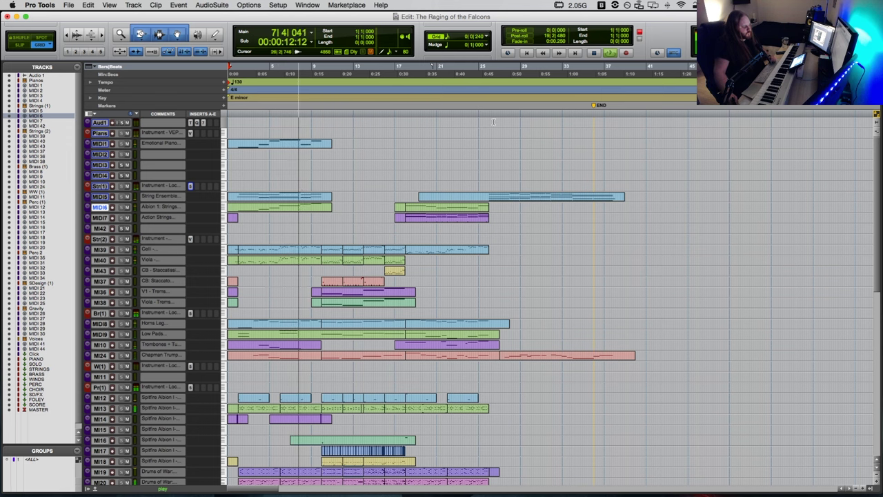
Step: Examine the Celli Staccatissimo part on MIDI 39 in the MIDI Editor, with the expression lane switched to velocity, and close the editor
{"action": "scroll", "coordinate": [228, 360], "scroll_direction": "down", "scroll_amount": 5}
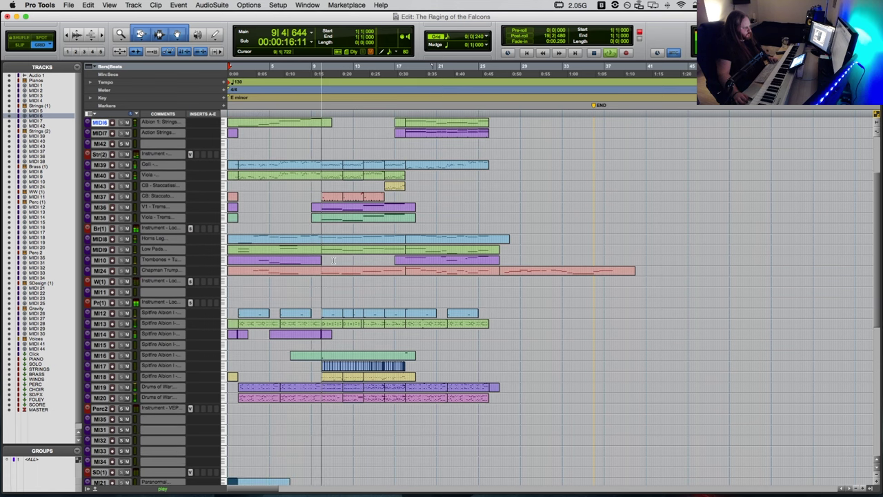
{"action": "key", "text": "super+bracketright"}
{"action": "key", "text": "super+bracketright"}
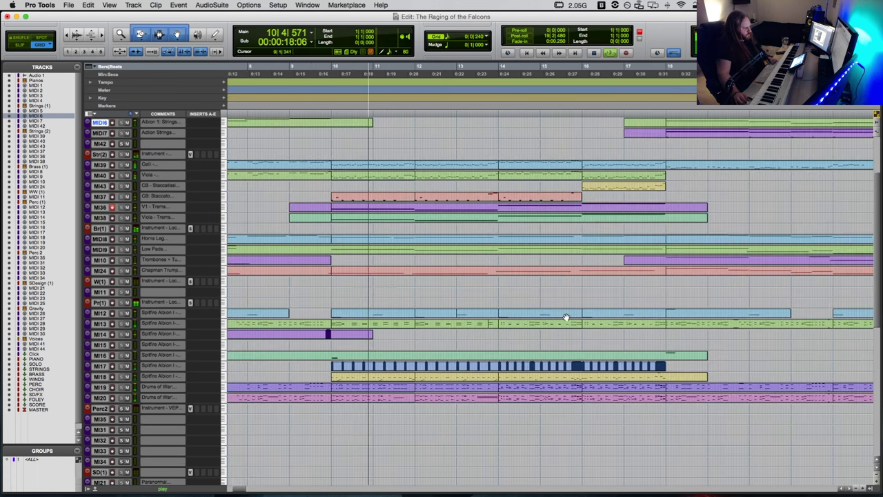
{"action": "scroll", "coordinate": [566, 318], "scroll_direction": "up", "scroll_amount": 4}
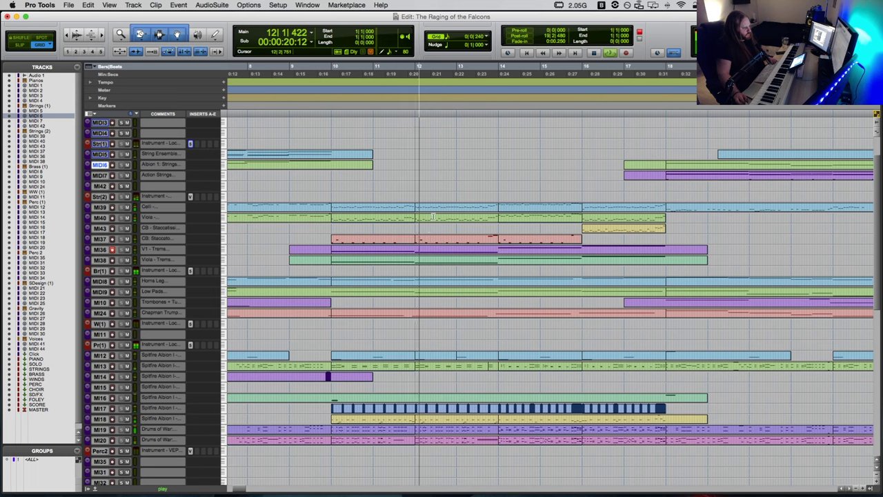
{"action": "double_click", "coordinate": [440, 211]}
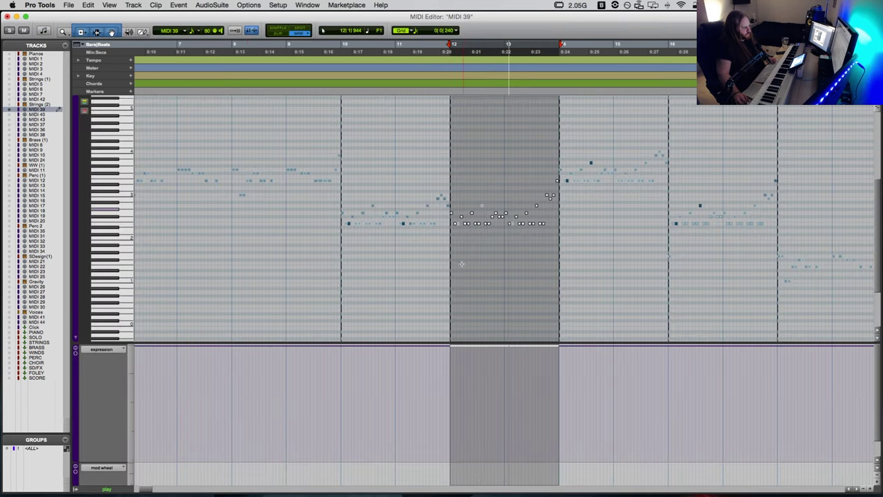
{"action": "left_click", "coordinate": [90, 350]}
{"action": "left_click", "coordinate": [103, 286]}
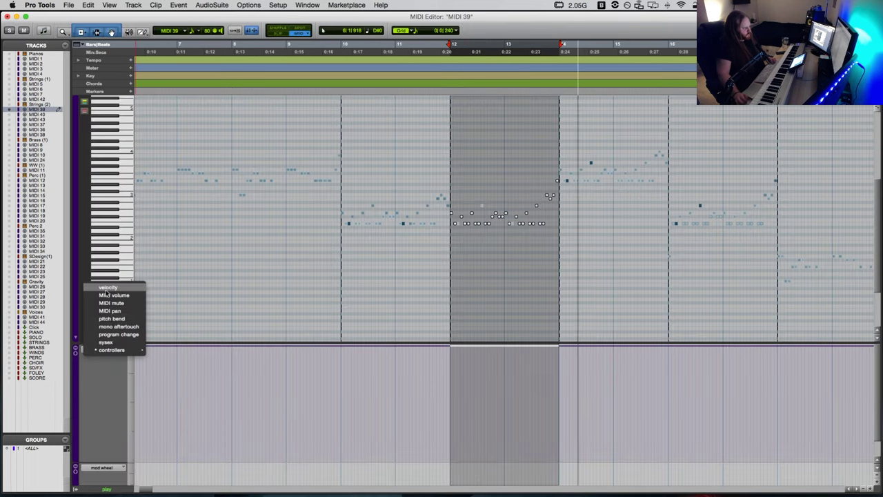
{"action": "key", "text": "super+bracketright"}
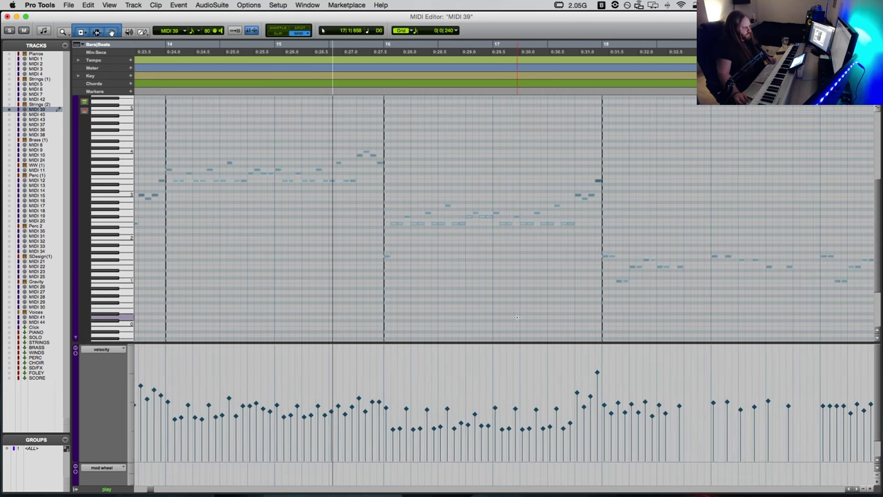
{"action": "key", "text": "super+w"}
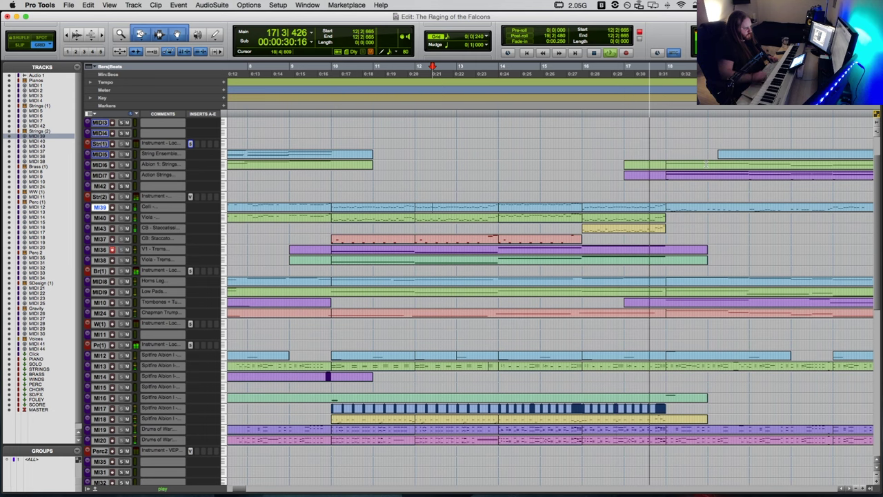
Step: Examine the Action Strings notes and velocities on MIDI 7 around bars 20 to 23 in the MIDI Editor, and close it
{"action": "double_click", "coordinate": [698, 178]}
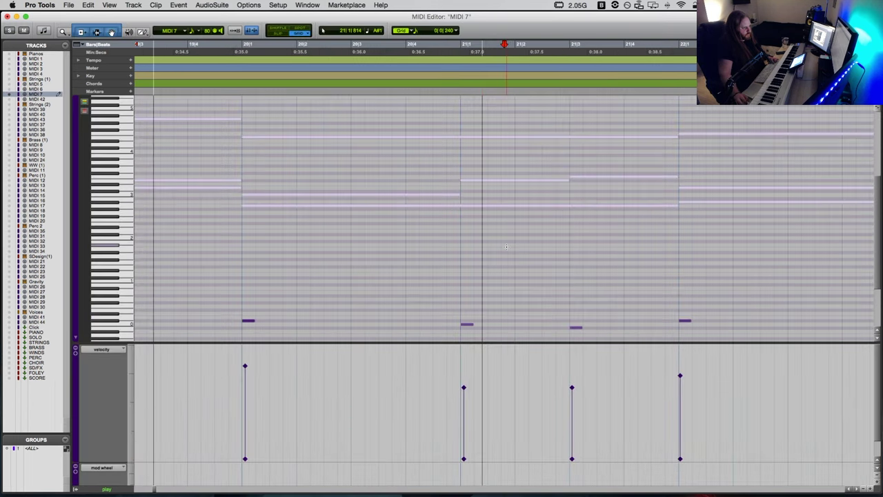
{"action": "scroll", "coordinate": [483, 240], "scroll_direction": "up", "scroll_amount": 1}
{"action": "scroll", "coordinate": [505, 246], "scroll_direction": "left", "scroll_amount": 1}
{"action": "scroll", "coordinate": [505, 246], "scroll_direction": "right", "scroll_amount": 3}
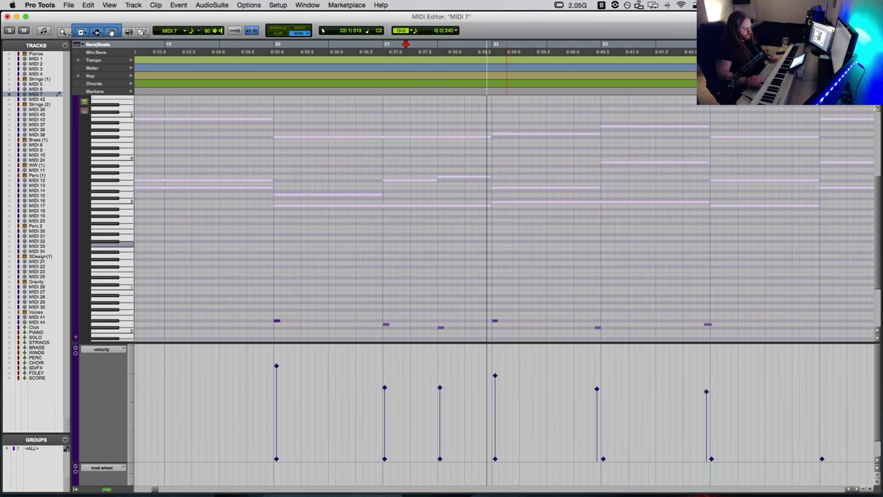
{"action": "key", "text": "super+w"}
Step: Fit the whole arrangement from bar 1 past the END marker in the timeline and enlarge all track heights
{"action": "key", "text": "super+bracketleft"}
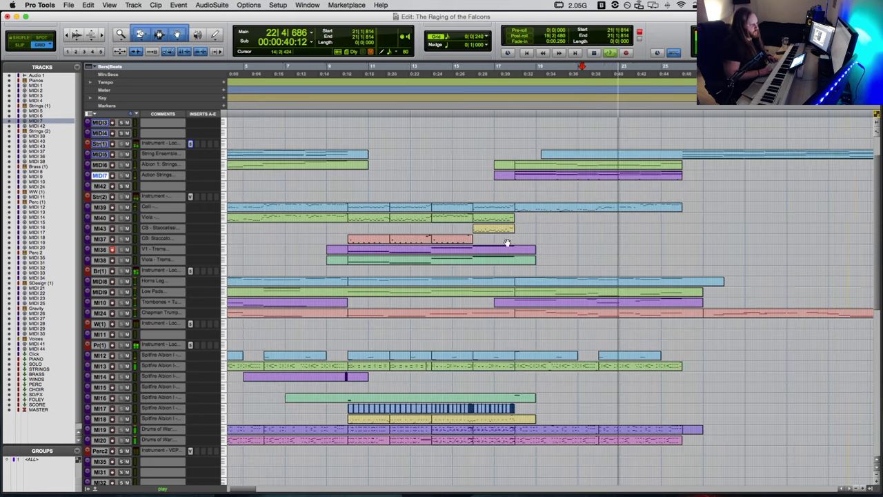
{"action": "scroll", "coordinate": [606, 308], "scroll_direction": "down", "scroll_amount": 3}
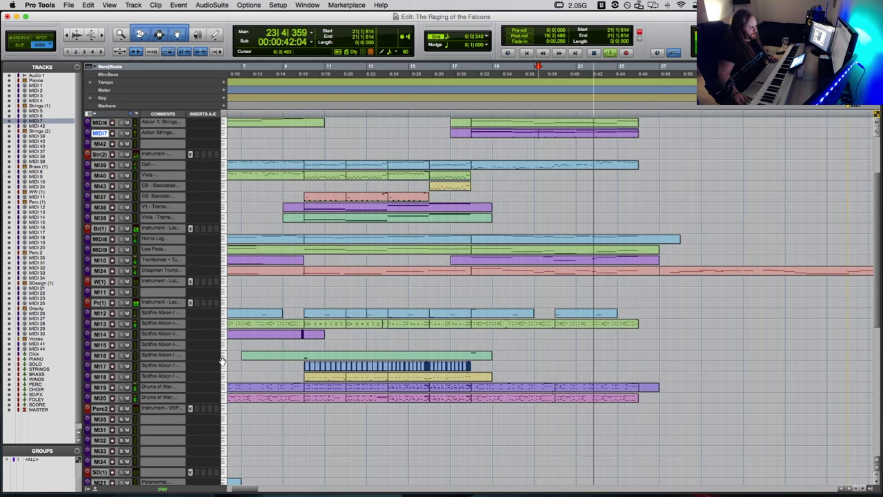
{"action": "scroll", "coordinate": [85, 280], "scroll_direction": "up", "scroll_amount": 5}
{"action": "scroll", "coordinate": [85, 280], "scroll_direction": "up", "scroll_amount": 2}
{"action": "key", "text": "super+bracketleft"}
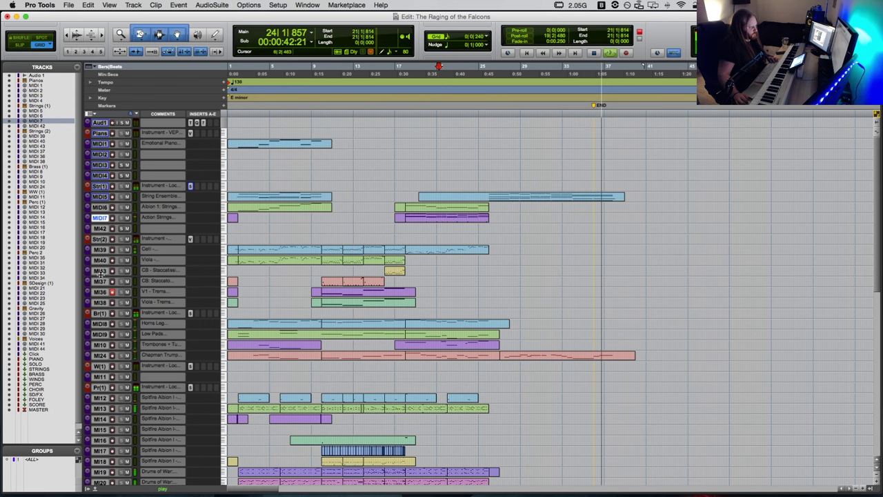
{"action": "key", "text": "ctrl+alt+Up"}
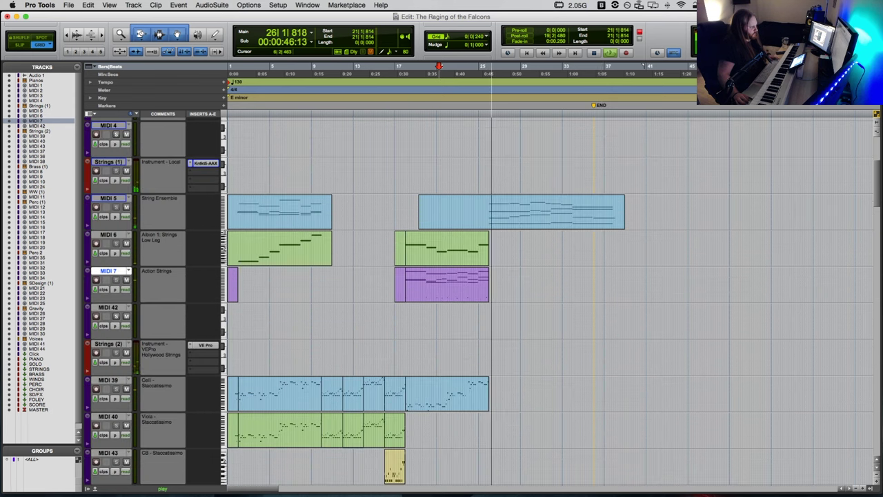
Step: Examine the second String Ensemble clip on MIDI 5 in the MIDI Editor, enlarging its mod wheel lane, and close the editor
{"action": "double_click", "coordinate": [545, 226]}
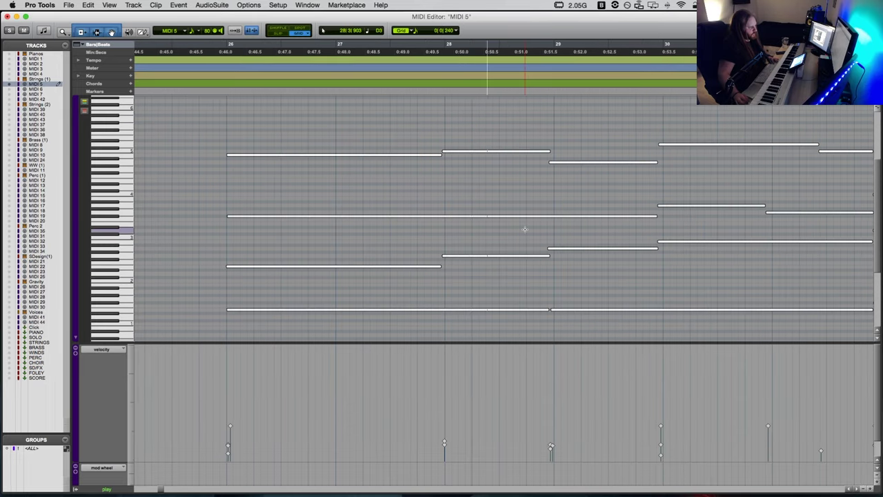
{"action": "key", "text": "super+bracketleft"}
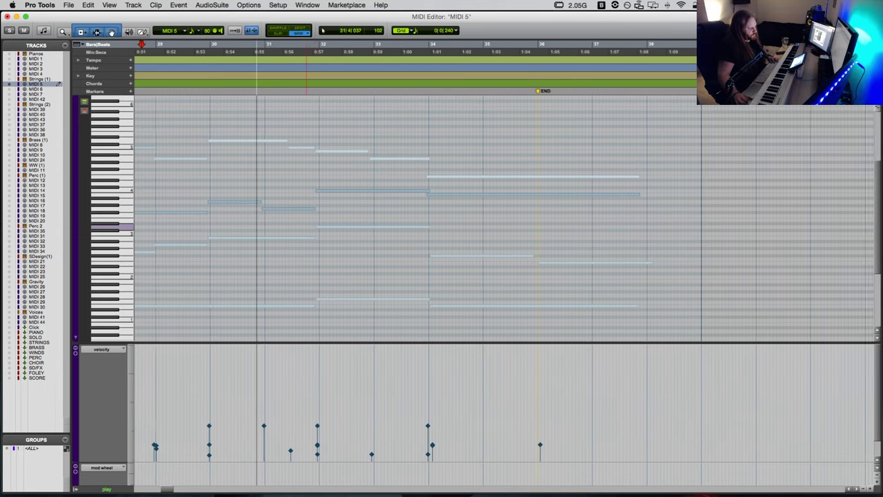
{"action": "left_click_drag", "start_coordinate": [102, 461], "coordinate": [120, 414]}
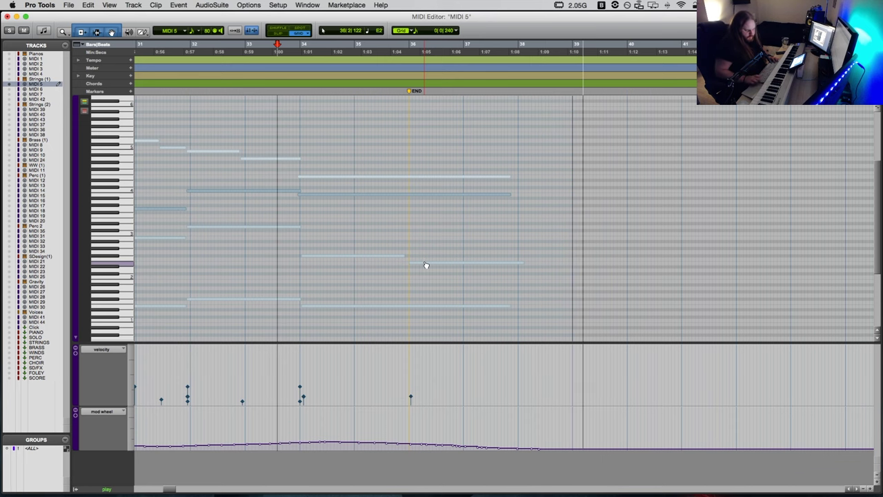
{"action": "key", "text": "super+w"}
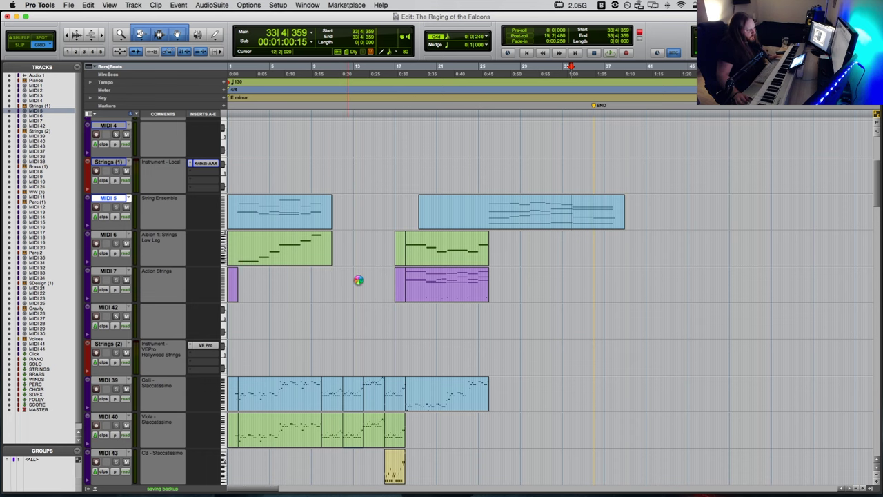
Step: Look over the arrangement from the pianos down to the percussion tracks and reduce all track heights by two sizes
{"action": "scroll", "coordinate": [357, 284], "scroll_direction": "down", "scroll_amount": 10}
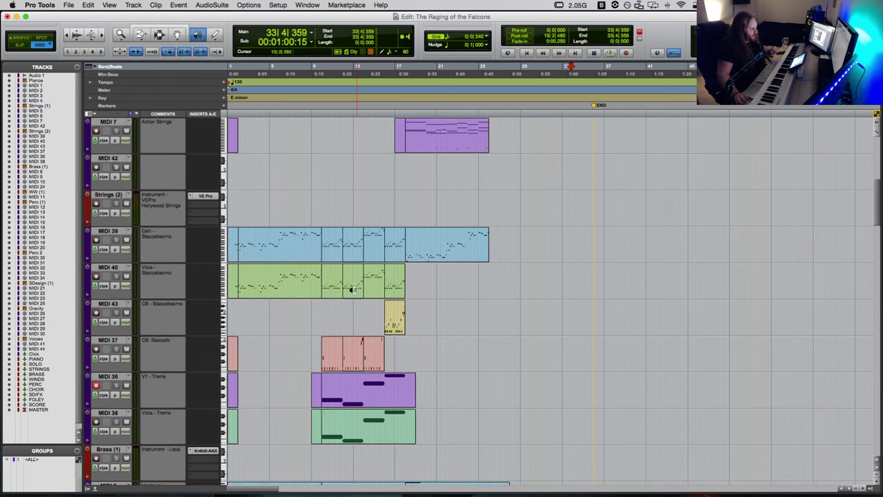
{"action": "scroll", "coordinate": [353, 289], "scroll_direction": "down", "scroll_amount": 12}
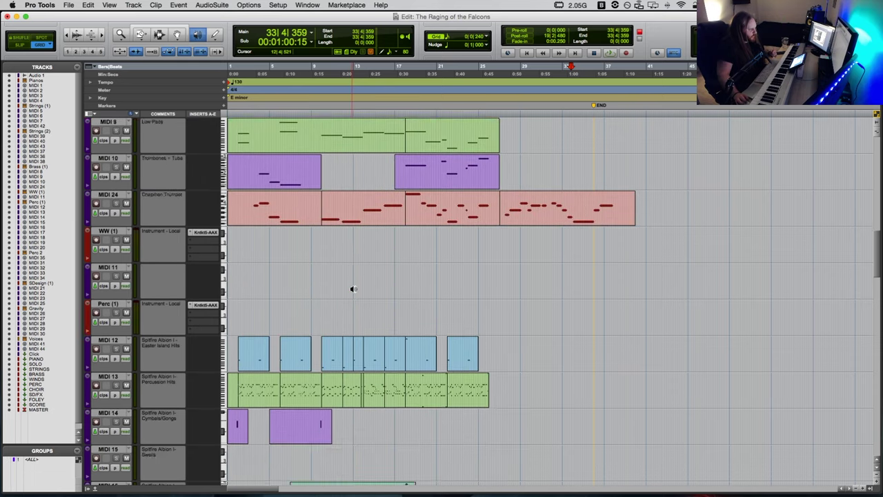
{"action": "scroll", "coordinate": [353, 289], "scroll_direction": "up", "scroll_amount": 8}
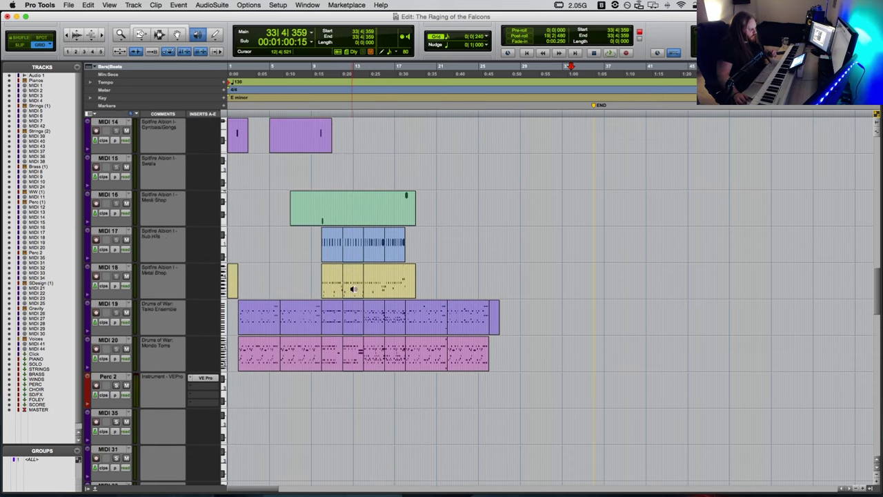
{"action": "scroll", "coordinate": [353, 289], "scroll_direction": "up", "scroll_amount": 8}
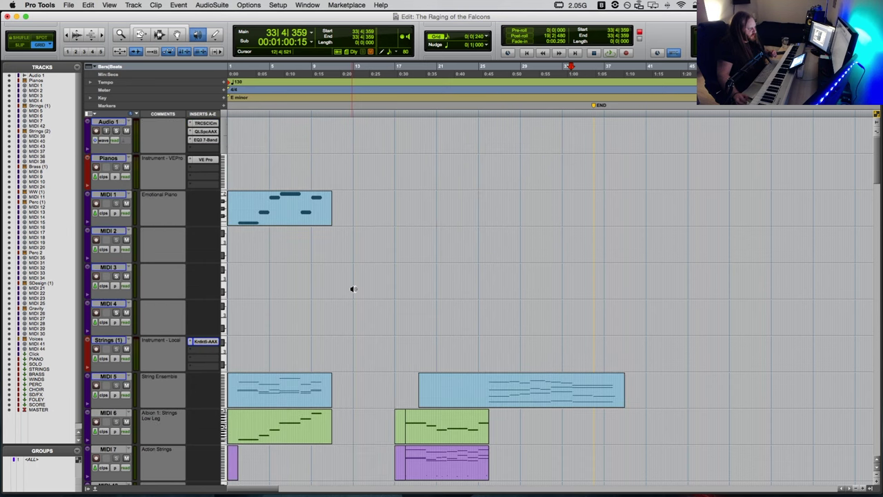
{"action": "left_click", "coordinate": [267, 279]}
{"action": "key", "text": "super+bracketleft"}
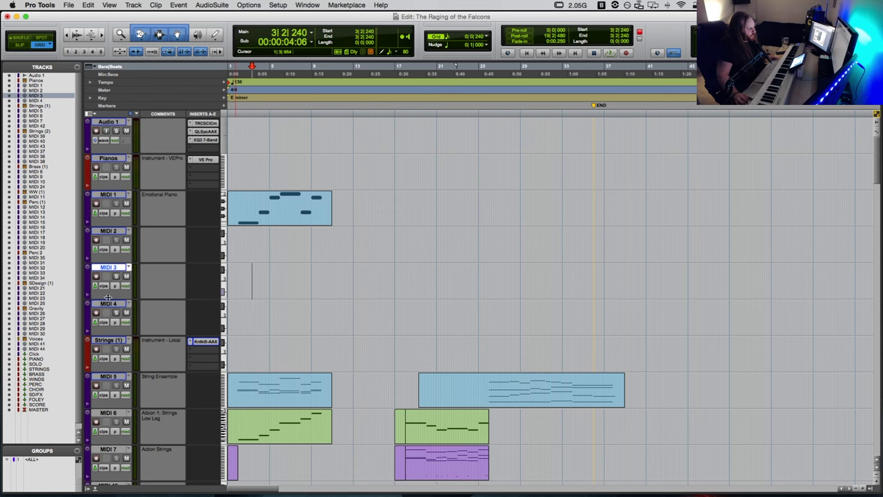
{"action": "key", "text": "ctrl+alt+Down"}
{"action": "key", "text": "ctrl+alt+Down"}
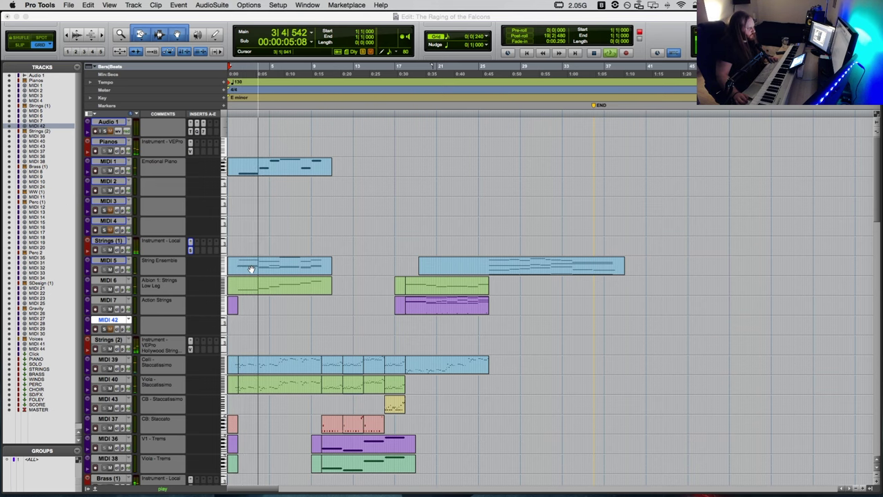
Step: Examine the opening String Ensemble clip on MIDI 5, and the Celli Staccatissimo notes and velocities on MIDI 39, in the MIDI Editor
{"action": "double_click", "coordinate": [254, 265]}
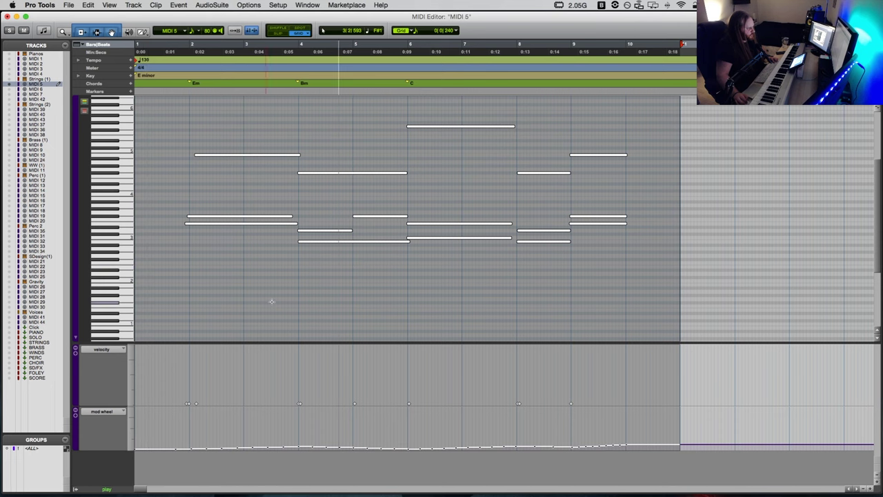
{"action": "key", "text": "super+w"}
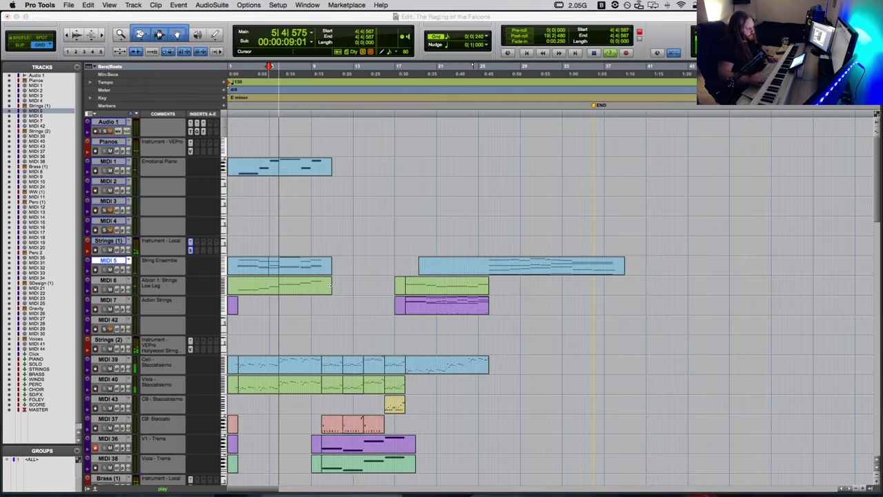
{"action": "double_click", "coordinate": [307, 368]}
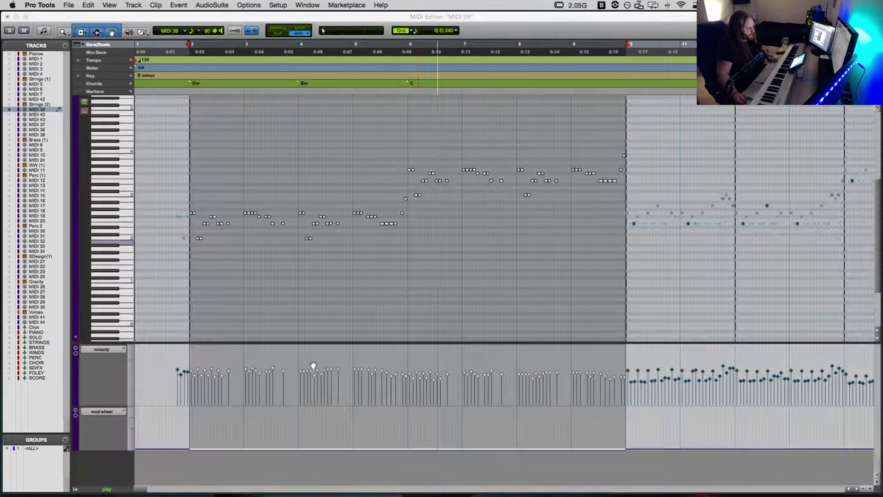
{"action": "left_click", "coordinate": [464, 266]}
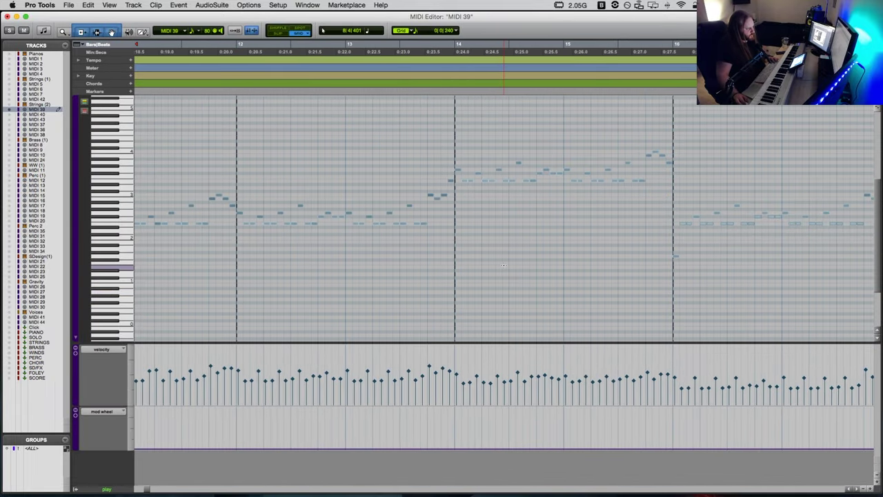
{"action": "scroll", "coordinate": [503, 265], "scroll_direction": "left", "scroll_amount": 5}
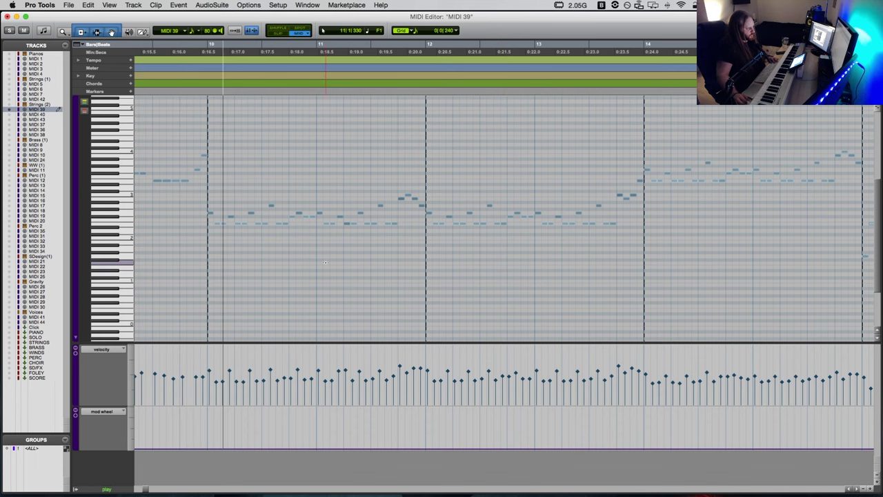
{"action": "key", "text": "super+bracketright"}
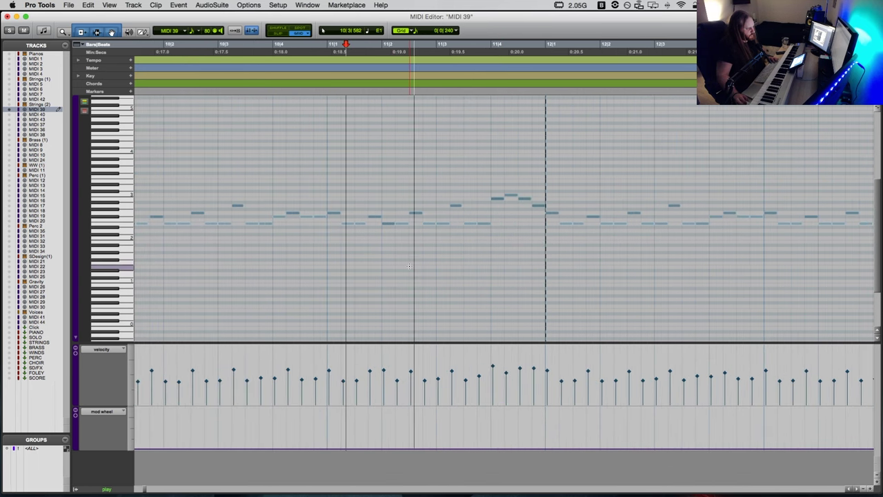
{"action": "key", "text": "super+bracketleft"}
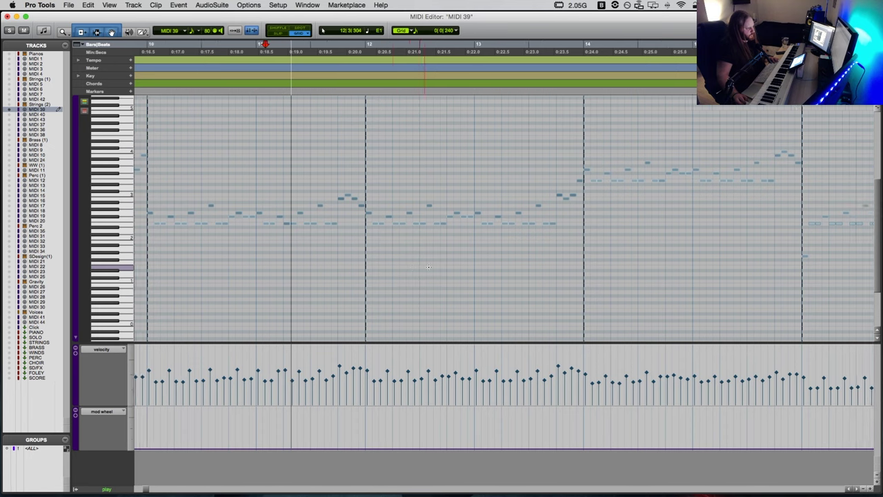
{"action": "key", "text": "super+equal"}
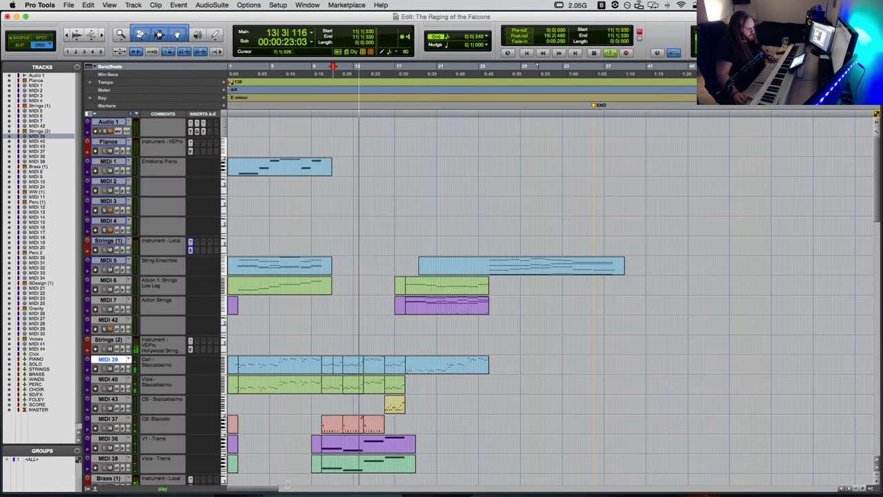
Step: Examine the V1 Trems clip on MIDI 36 in the MIDI Editor, switching its mod wheel lane to expression, and close the editor
{"action": "double_click", "coordinate": [376, 451]}
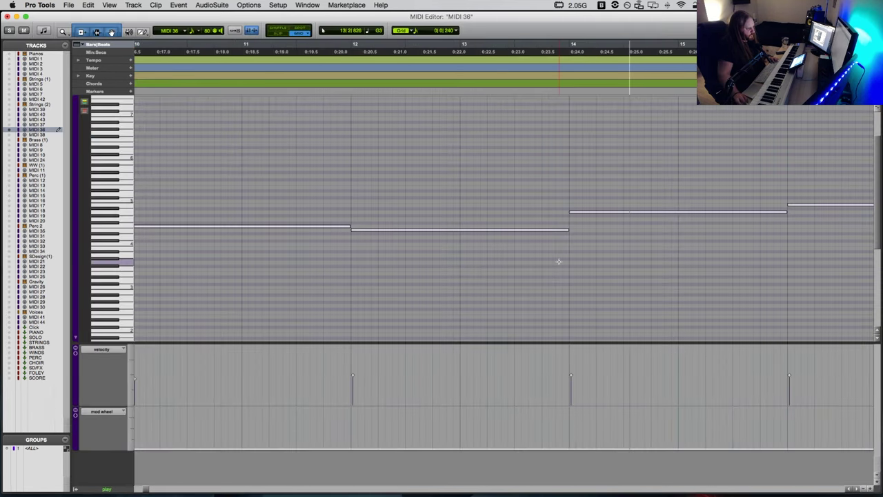
{"action": "left_click", "coordinate": [107, 412]}
{"action": "left_click", "coordinate": [188, 437]}
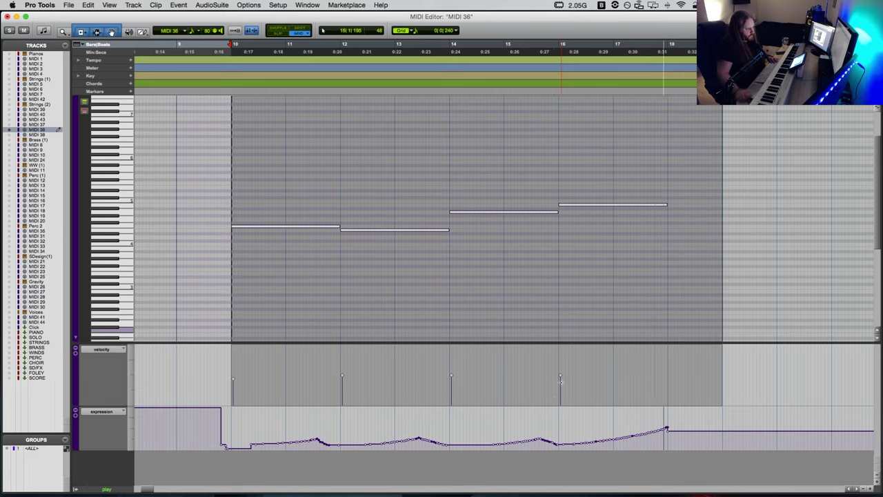
{"action": "key", "text": "super+w"}
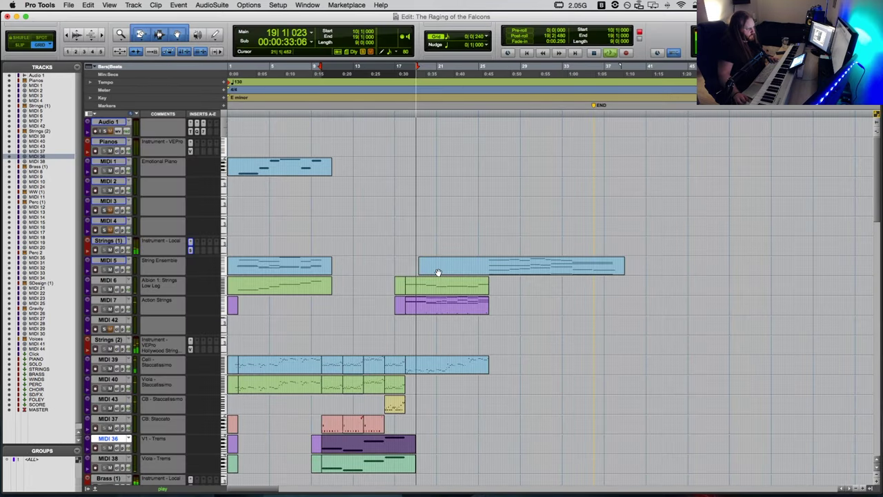
Step: Open the Action Strings clip starting at bar 18 on MIDI 7 in the MIDI Editor
{"action": "scroll", "coordinate": [425, 325], "scroll_direction": "down", "scroll_amount": 2}
{"action": "double_click", "coordinate": [441, 269]}
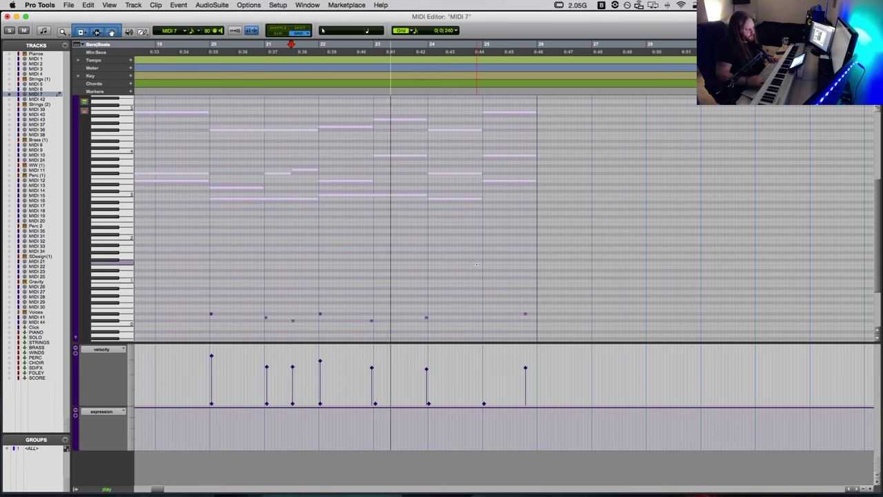
Step: Close the Action Strings clip, examine the second String Ensemble clip on MIDI 5 through to the END marker, and return to the arrangement
{"action": "key", "text": "super+w"}
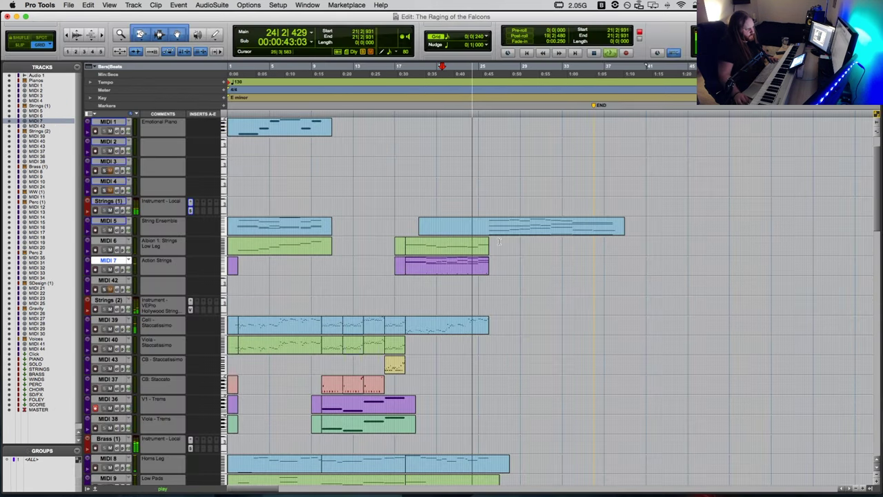
{"action": "double_click", "coordinate": [506, 233]}
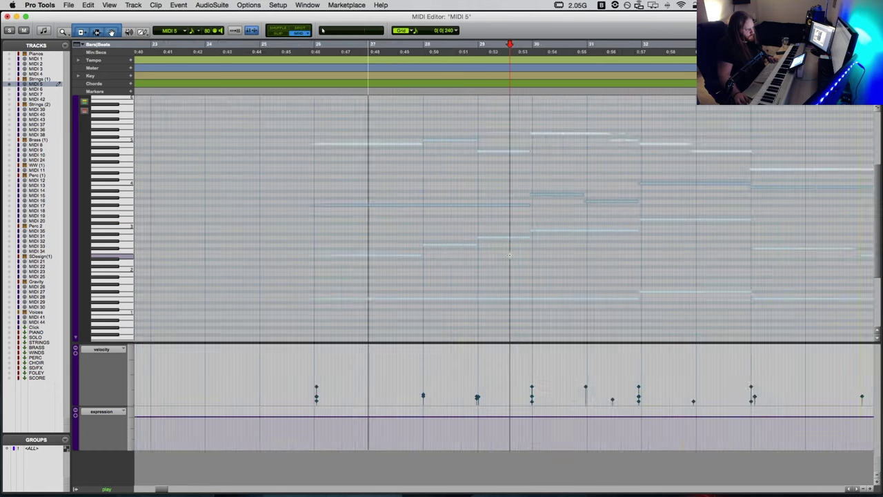
{"action": "key", "text": "super+bracketleft"}
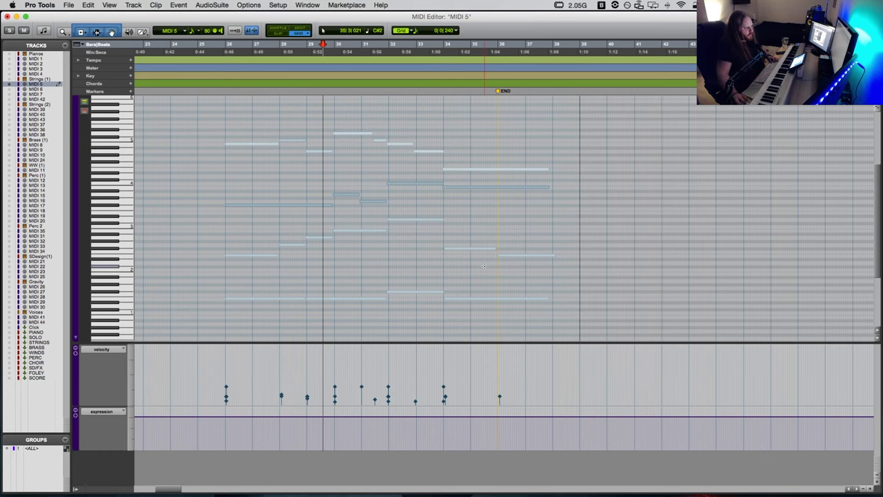
{"action": "key", "text": "super+equal"}
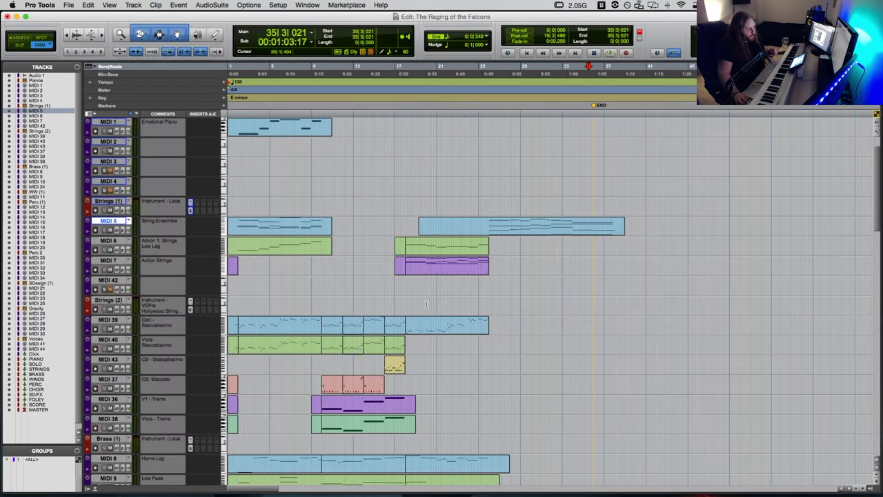
Step: Open the Celli Staccatissimo part on MIDI 39 in the MIDI Editor and show bars 9 to 13 in detail
{"action": "scroll", "coordinate": [427, 304], "scroll_direction": "down", "scroll_amount": 10}
{"action": "scroll", "coordinate": [426, 304], "scroll_direction": "up", "scroll_amount": 3}
{"action": "scroll", "coordinate": [426, 305], "scroll_direction": "up", "scroll_amount": 3}
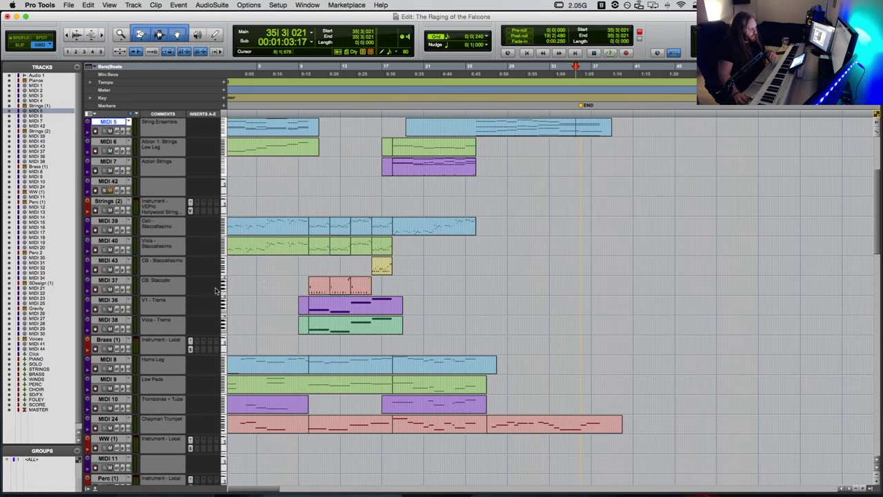
{"action": "scroll", "coordinate": [274, 279], "scroll_direction": "up", "scroll_amount": 7}
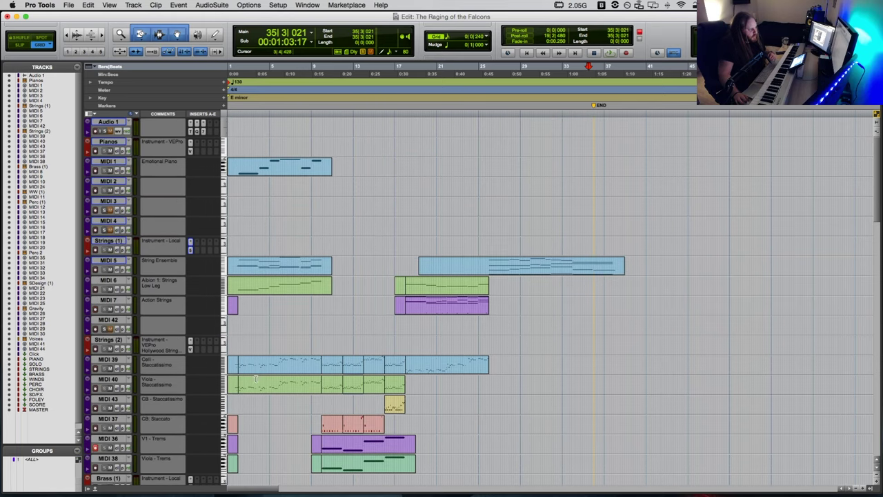
{"action": "double_click", "coordinate": [264, 370]}
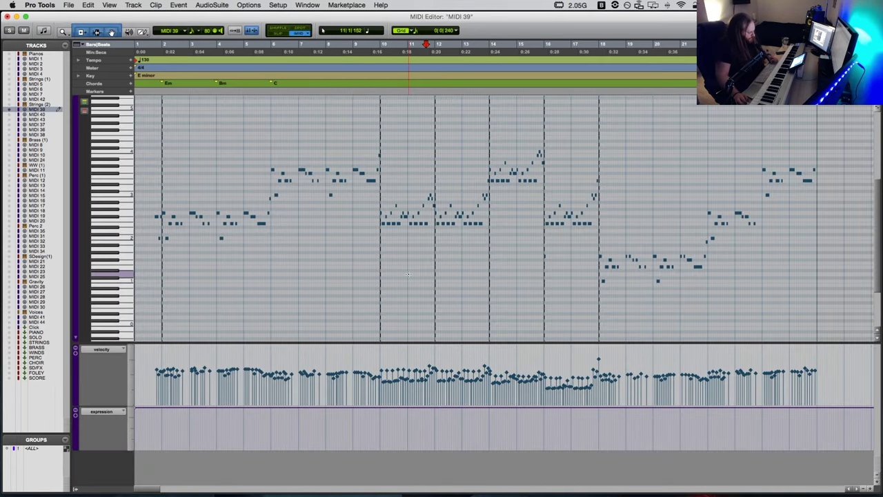
{"action": "scroll", "coordinate": [426, 275], "scroll_direction": "up", "scroll_amount": 5}
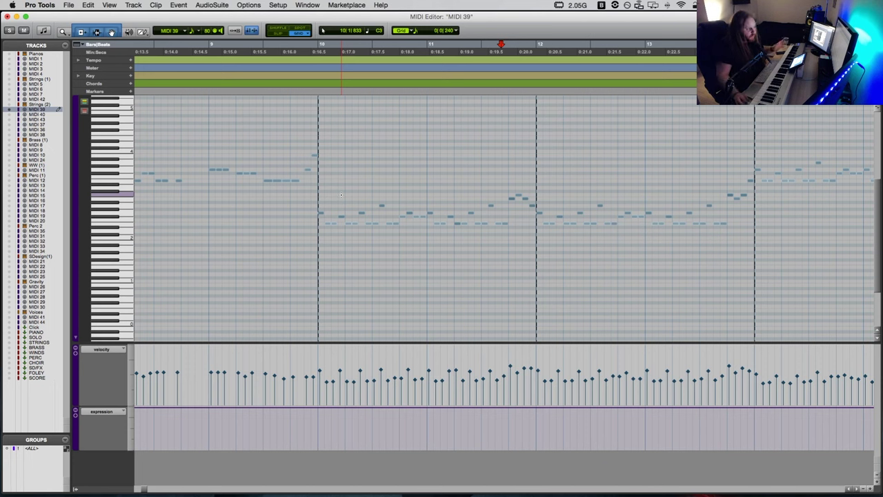
Step: Highlight the repeating celli notes from bar 10 into bar 11, clear the selection, and close the MIDI Editor
{"action": "left_click", "coordinate": [316, 211]}
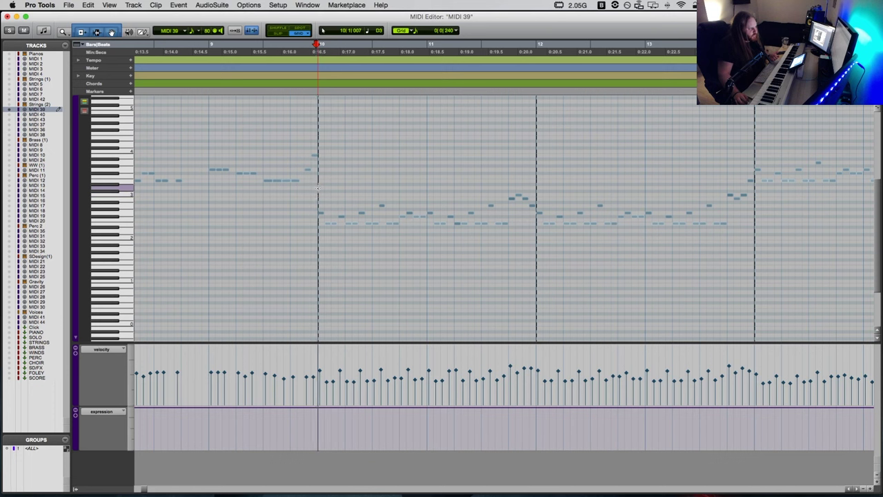
{"action": "left_click_drag", "start_coordinate": [318, 184], "coordinate": [486, 267]}
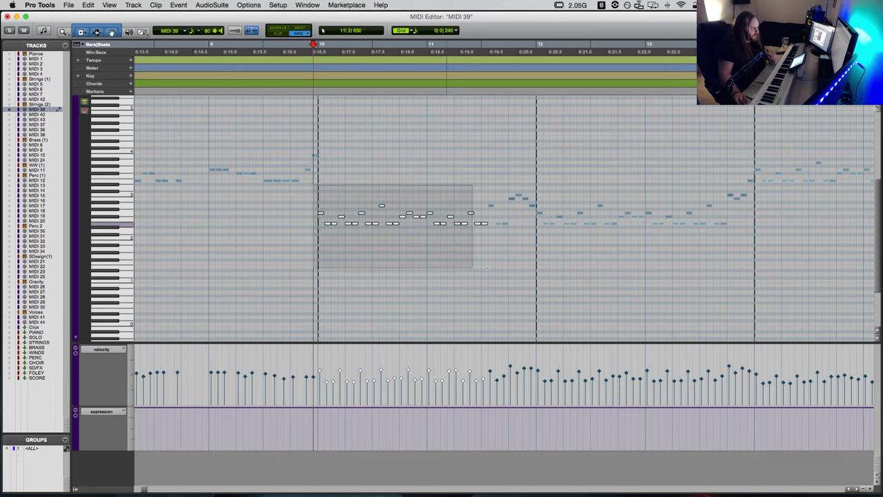
{"action": "left_click", "coordinate": [426, 268]}
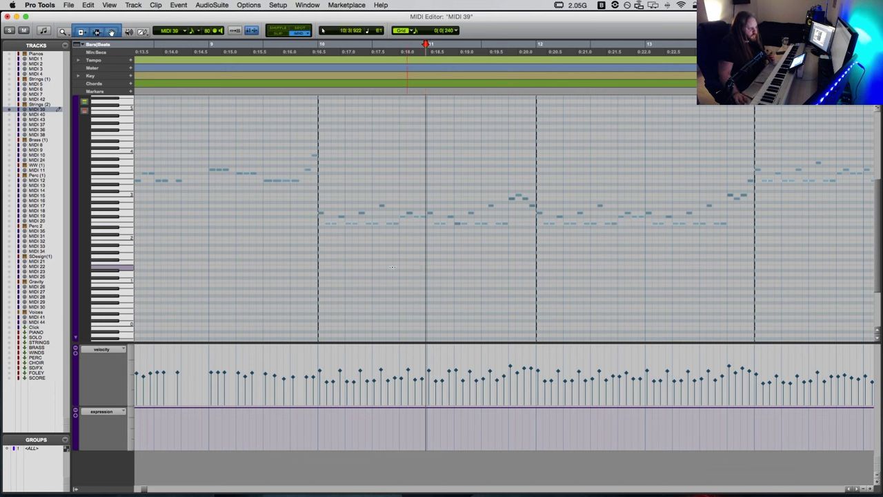
{"action": "left_click", "coordinate": [306, 251]}
{"action": "left_click", "coordinate": [317, 246]}
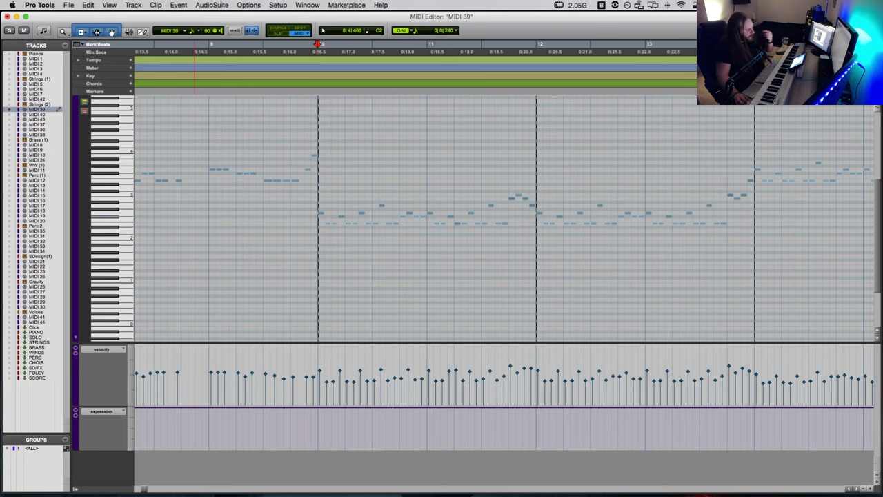
{"action": "key", "text": "super+w"}
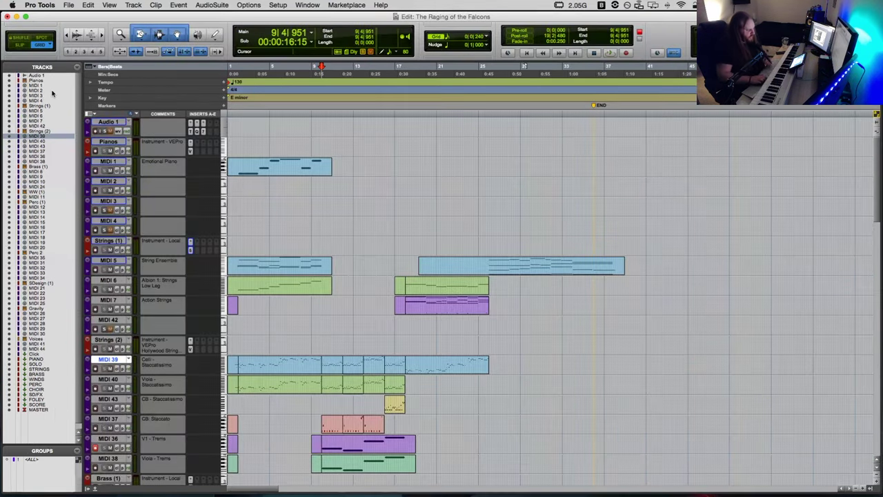
Step: Switch to Vienna Ensemble Pro and show the patch browser of the Hollywood Strings instance in Play
{"action": "key", "text": "super+equal"}
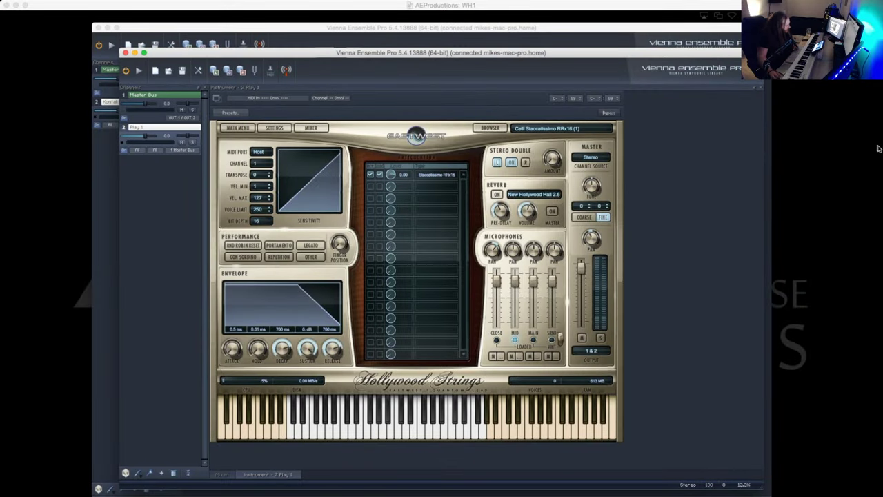
{"action": "left_click", "coordinate": [490, 132]}
{"action": "left_click", "coordinate": [487, 129]}
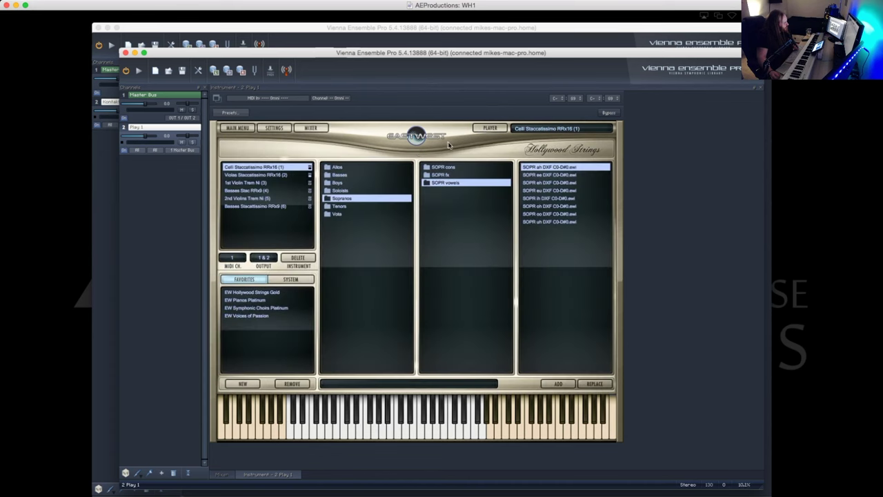
Step: Inspect the loaded Hollywood Strings patches: Violas, Celli and Basses Staccatissimo, 2nd Violins Trem Ni and Basses Stac
{"action": "left_click", "coordinate": [257, 175]}
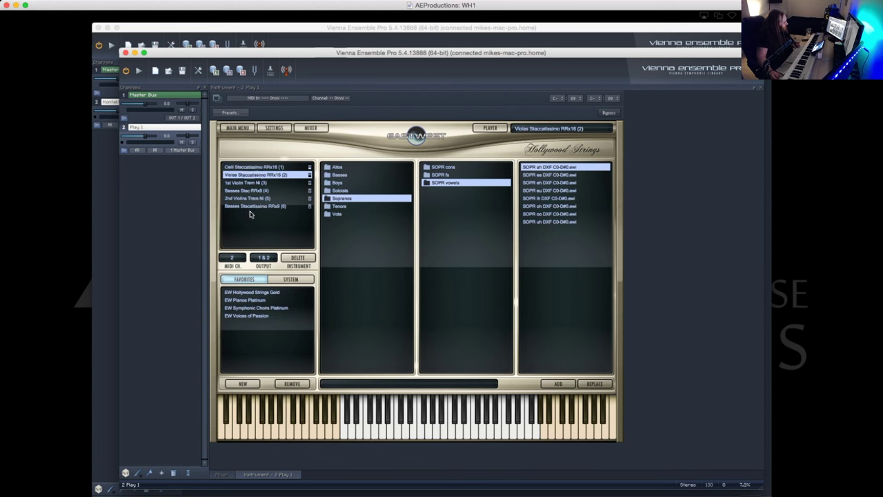
{"action": "left_click", "coordinate": [251, 207]}
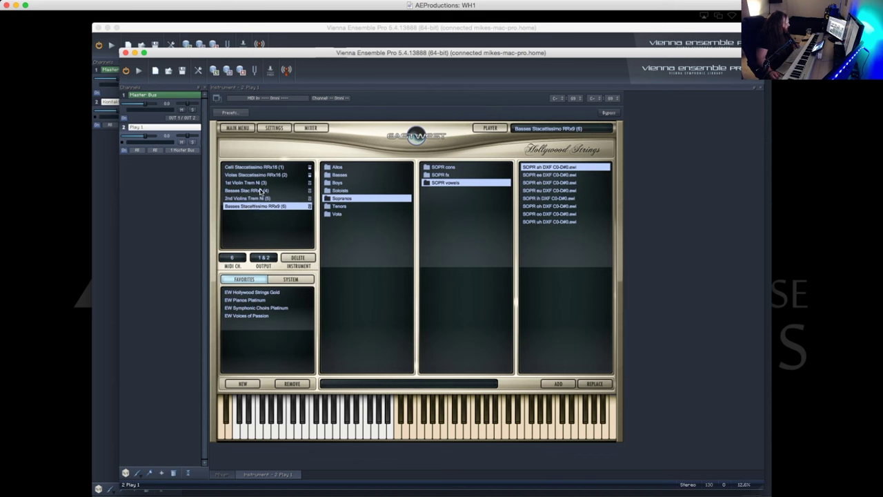
{"action": "left_click", "coordinate": [241, 167]}
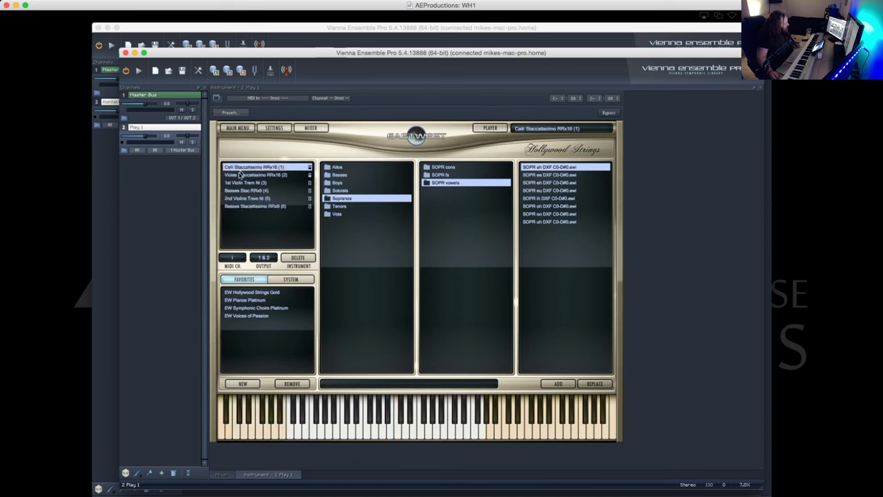
{"action": "left_click", "coordinate": [241, 174]}
{"action": "left_click", "coordinate": [241, 206]}
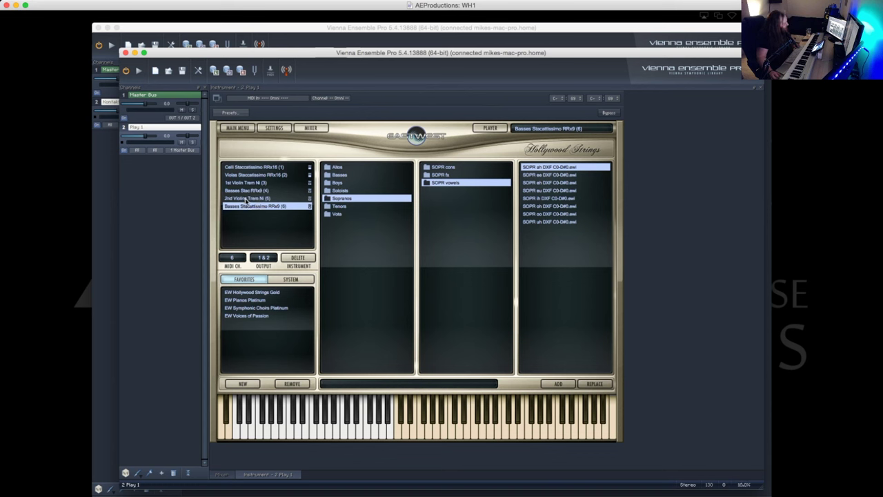
{"action": "left_click", "coordinate": [246, 199]}
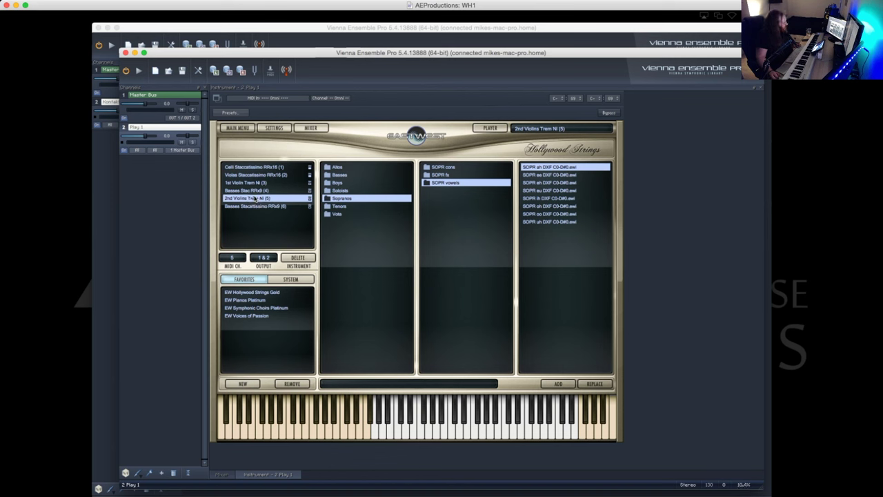
{"action": "left_click", "coordinate": [257, 190]}
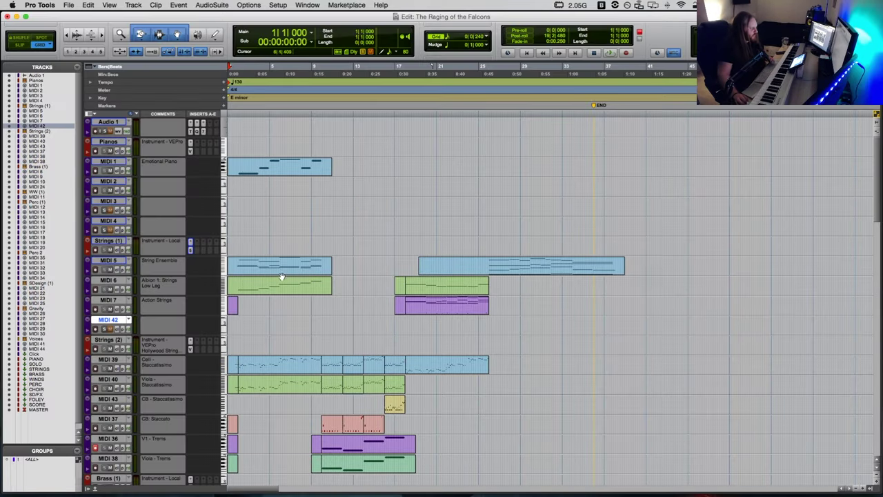
Step: Play the Celli Staccatissimo notes on MIDI 39 from bar 2 in the MIDI Editor, stop playback and close the editor
{"action": "double_click", "coordinate": [265, 369]}
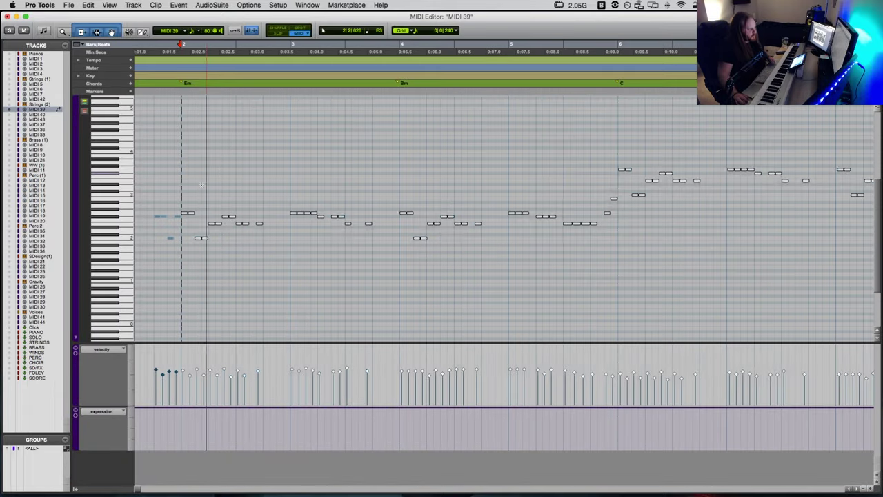
{"action": "key", "text": "space"}
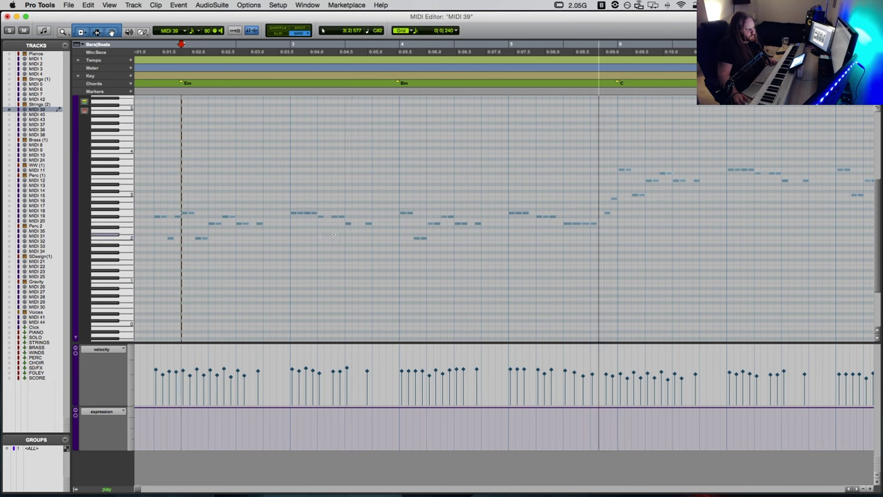
{"action": "key", "text": "space"}
{"action": "key", "text": "super+w"}
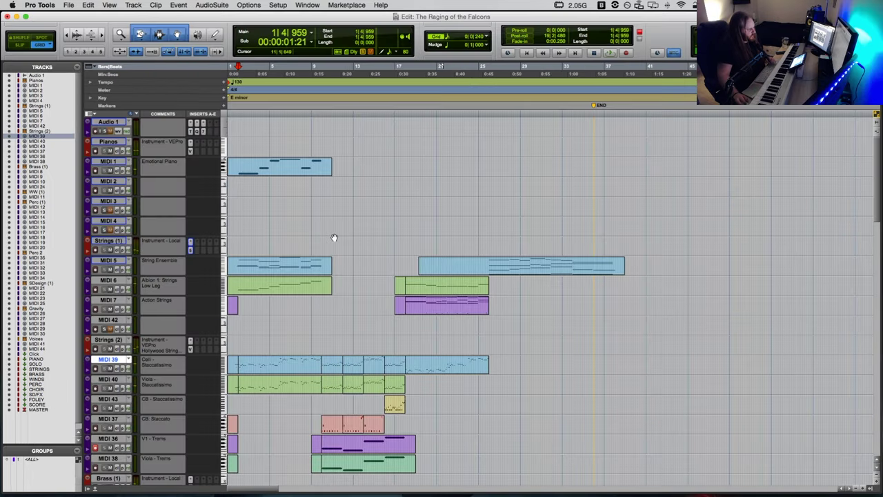
Step: Select the Celli and Viola Staccatissimo clips spanning bars 2 to 10 on MIDI 39 and MIDI 40, showing them in closer detail
{"action": "left_click", "coordinate": [277, 371]}
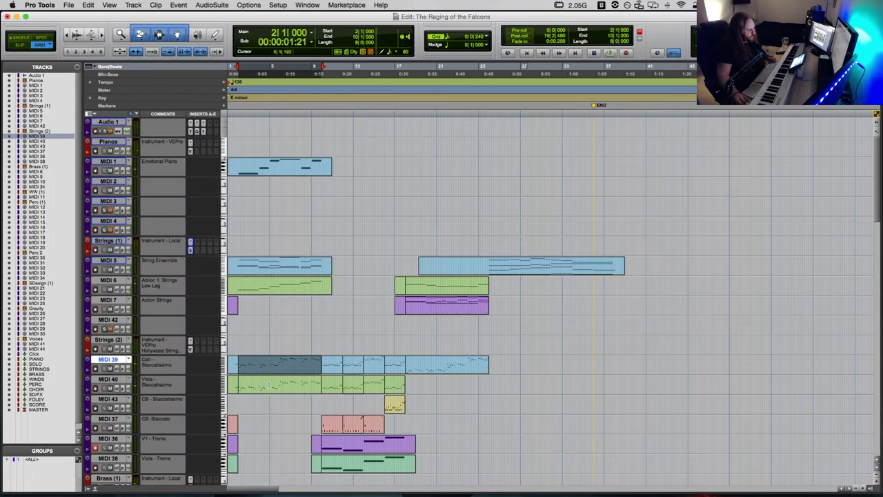
{"action": "left_click", "coordinate": [260, 389], "text": "shift"}
{"action": "key", "text": "super+bracketright"}
{"action": "key", "text": "super+bracketright"}
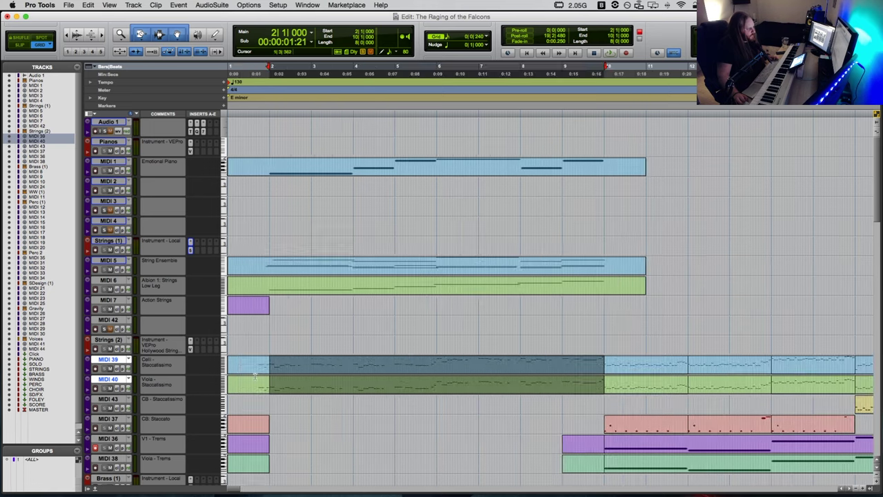
Step: Examine the Viola Staccatissimo clip on MIDI 40 in the MIDI Editor, briefly playing it from bar 2, and return to the arrangement
{"action": "double_click", "coordinate": [327, 389]}
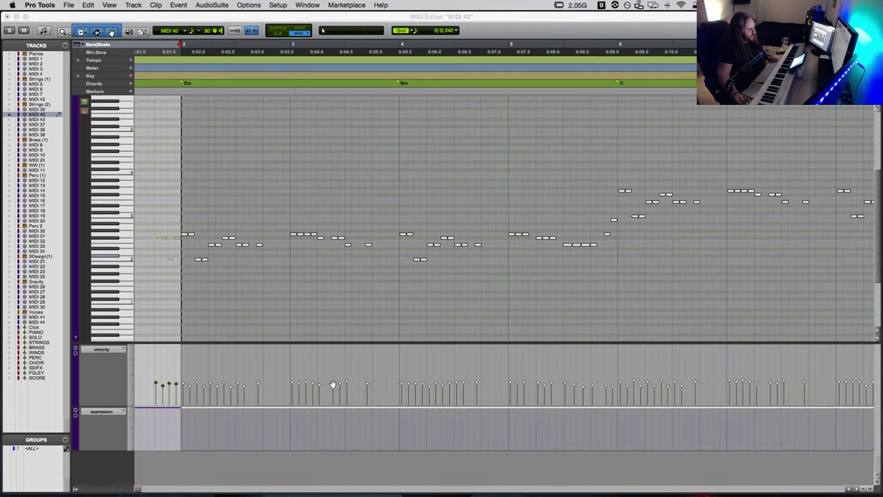
{"action": "left_click", "coordinate": [184, 275]}
{"action": "key", "text": "space"}
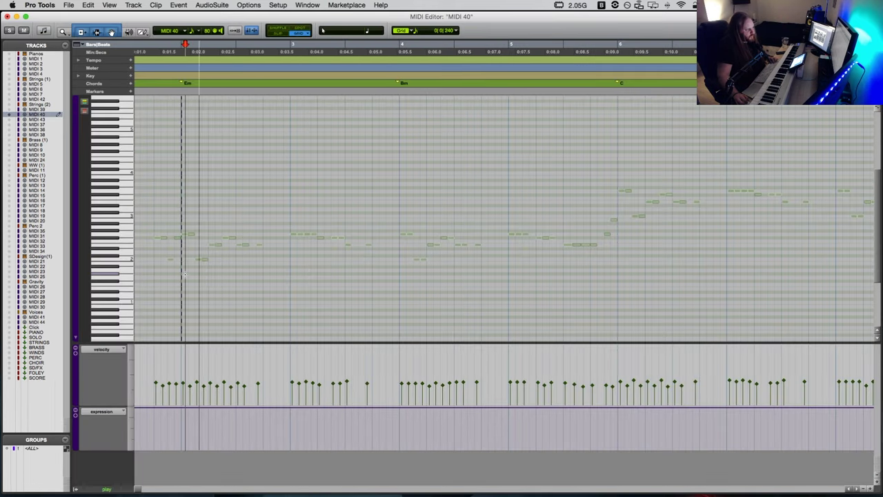
{"action": "key", "text": "space"}
{"action": "left_click", "coordinate": [289, 276]}
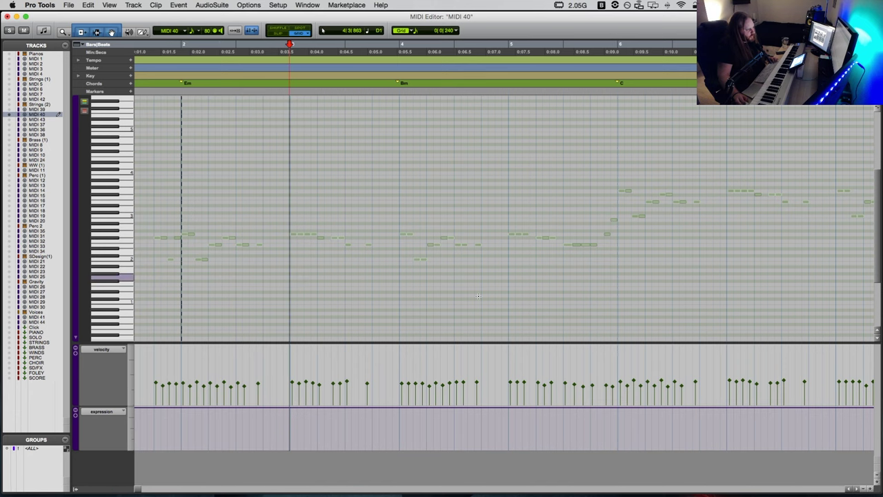
{"action": "scroll", "coordinate": [515, 260], "scroll_direction": "right", "scroll_amount": 10}
{"action": "scroll", "coordinate": [515, 260], "scroll_direction": "right", "scroll_amount": 3}
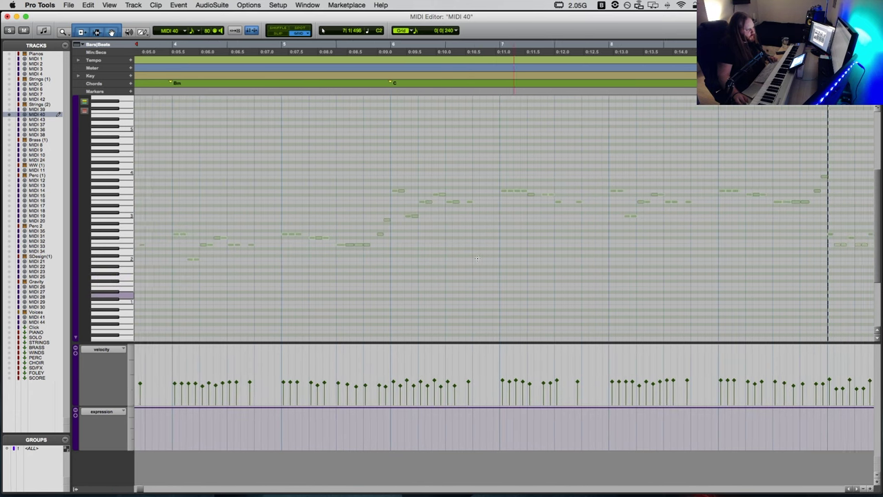
{"action": "left_click", "coordinate": [477, 259]}
{"action": "key", "text": "super+equal"}
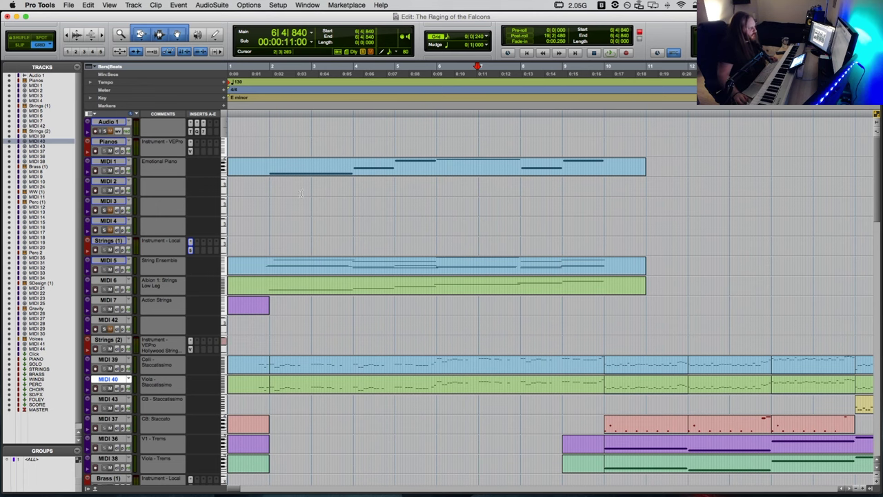
Step: Open the opening String Ensemble clip on MIDI 5 in the MIDI Editor, show all its chords, and play from just before bar 2
{"action": "double_click", "coordinate": [296, 274]}
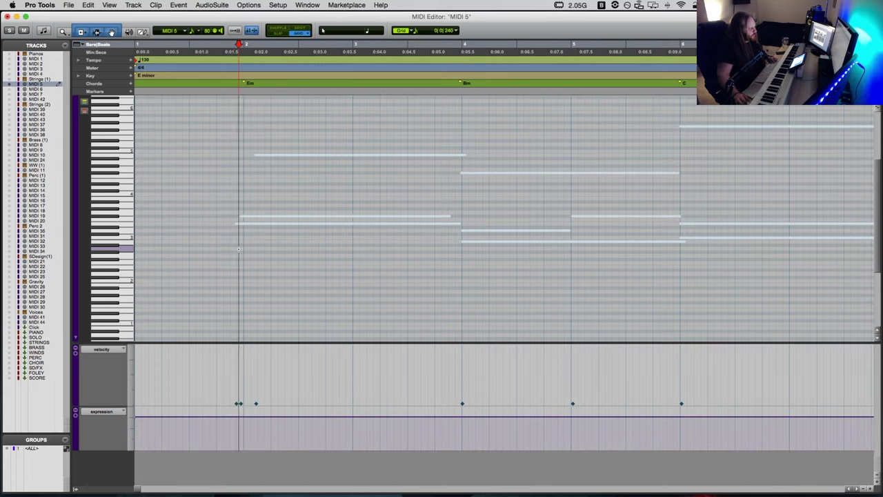
{"action": "left_click", "coordinate": [239, 249]}
{"action": "key", "text": "super+bracketleft"}
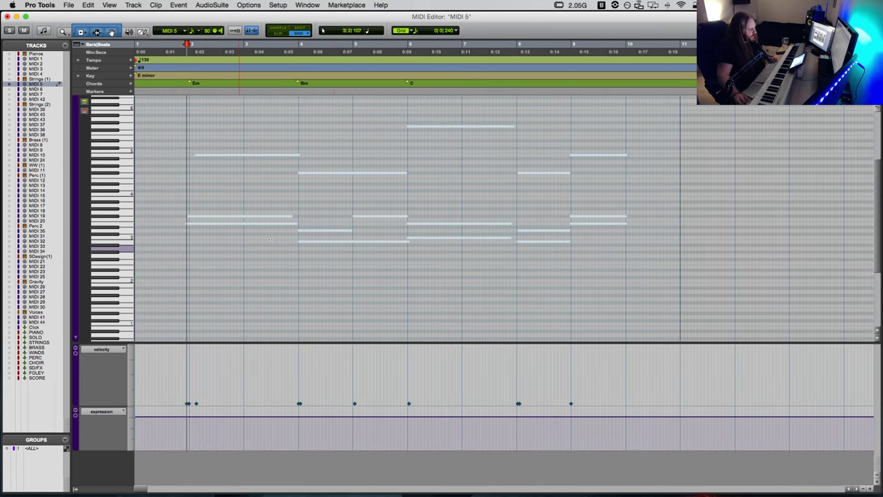
{"action": "left_click", "coordinate": [415, 241]}
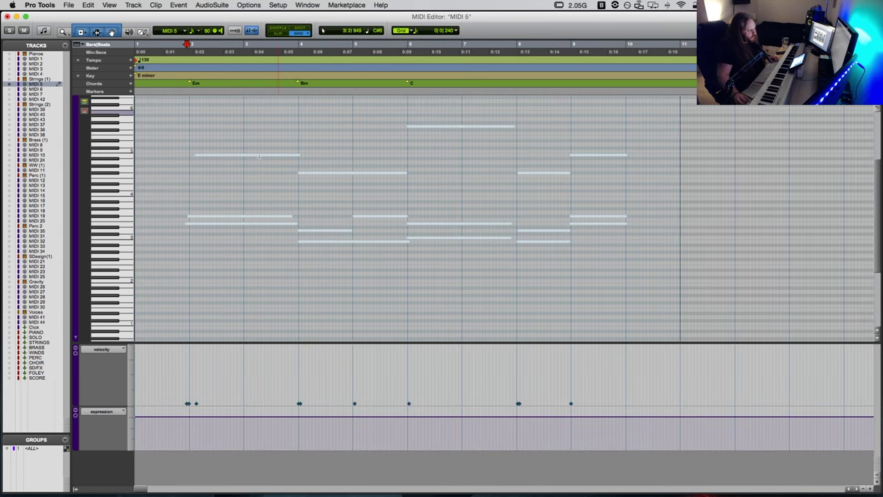
{"action": "left_click", "coordinate": [179, 184]}
{"action": "key", "text": "space"}
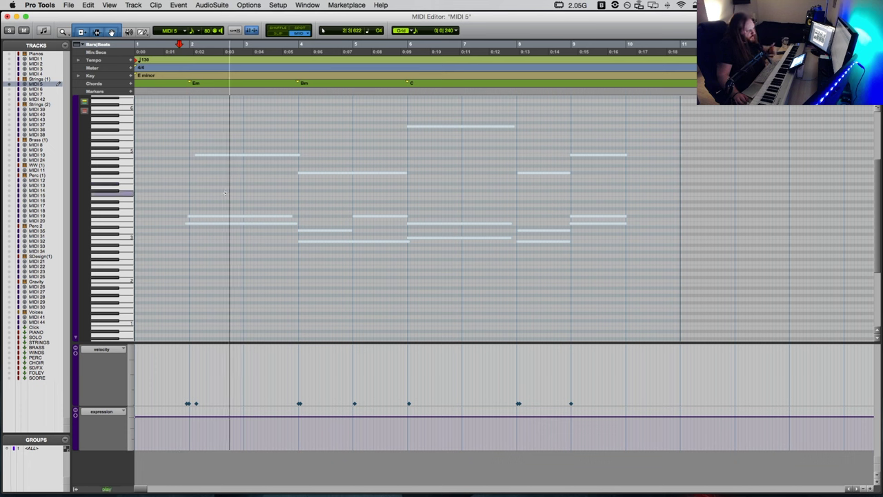
Step: Stop and replay the String Ensemble chords on MIDI 5 briefly, and close the MIDI Editor
{"action": "key", "text": "space"}
{"action": "key", "text": "space"}
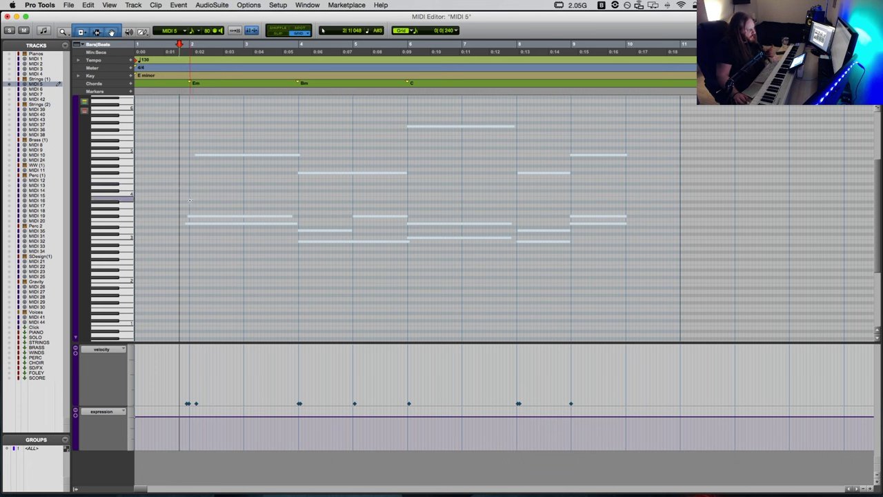
{"action": "key", "text": "super+w"}
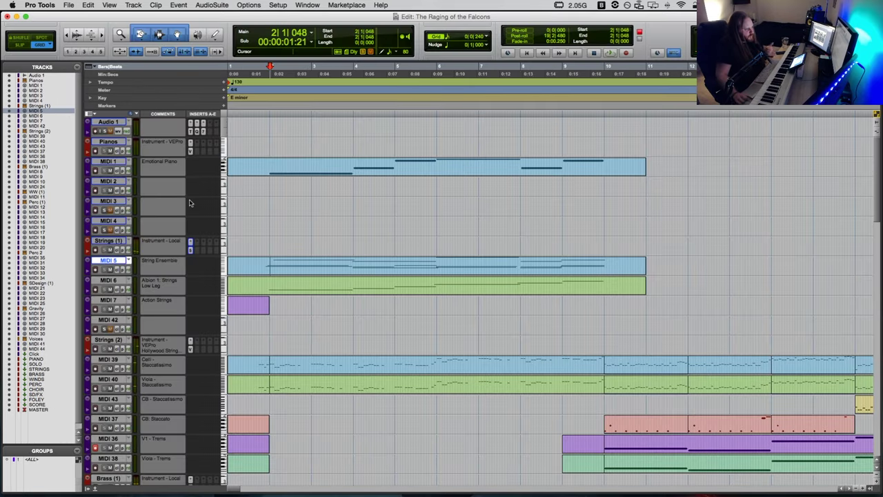
Step: Play the full arrangement from beat 3 of bar 1 into about bar 10 with the string and brass tracks in view, and stop playback
{"action": "scroll", "coordinate": [457, 341], "scroll_direction": "down", "scroll_amount": 5}
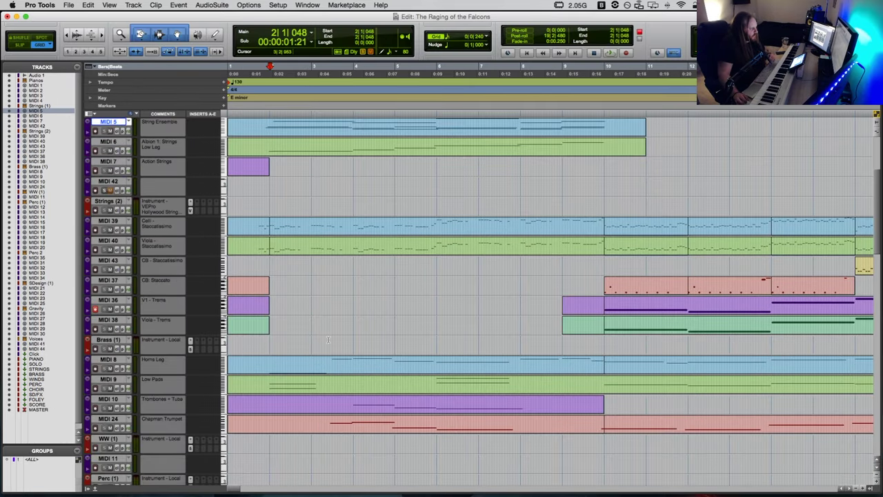
{"action": "left_click", "coordinate": [250, 339]}
{"action": "key", "text": "space"}
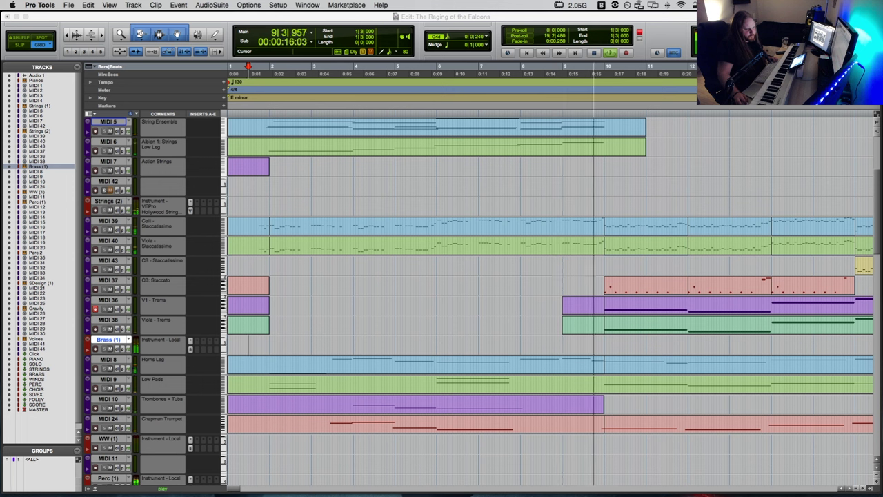
{"action": "key", "text": "space"}
Step: Select the V1 Trems and Viola Trems clips on MIDI 36 and MIDI 38 spanning bars 10 to 19
{"action": "scroll", "coordinate": [666, 258], "scroll_direction": "right", "scroll_amount": 5}
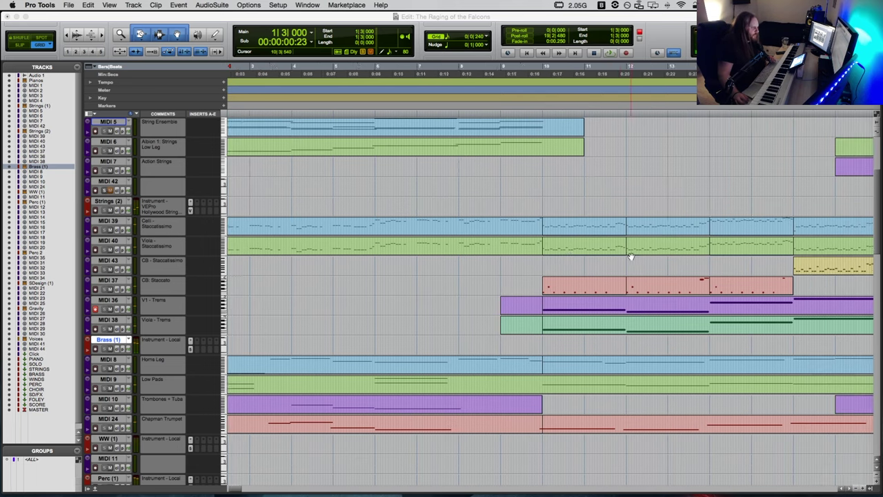
{"action": "scroll", "coordinate": [532, 272], "scroll_direction": "up", "scroll_amount": 1}
{"action": "scroll", "coordinate": [504, 293], "scroll_direction": "right", "scroll_amount": 3}
{"action": "scroll", "coordinate": [518, 286], "scroll_direction": "right", "scroll_amount": 1}
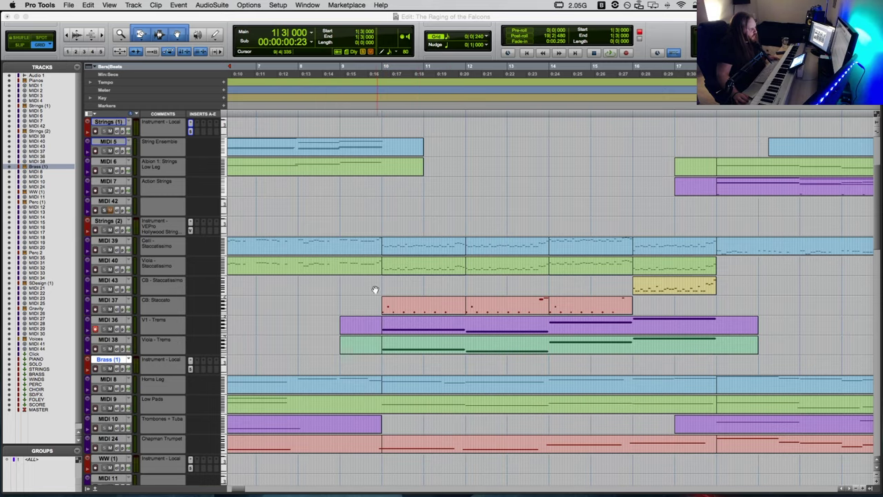
{"action": "left_click", "coordinate": [381, 284]}
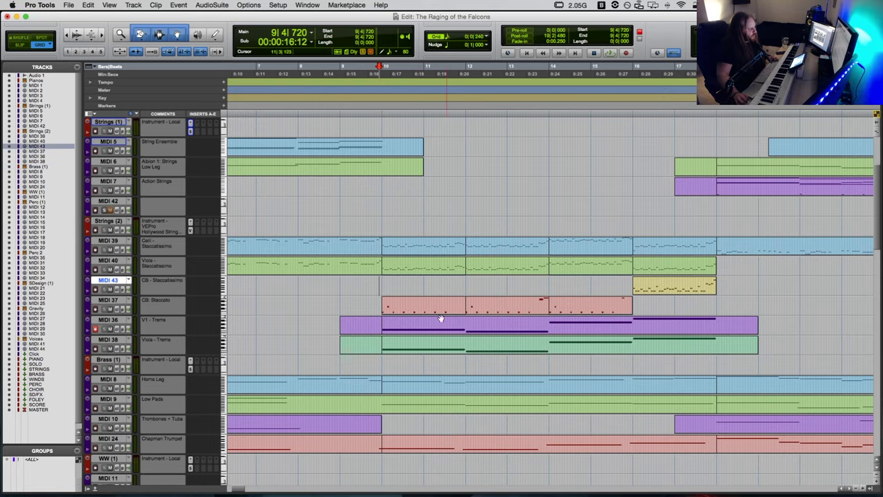
{"action": "left_click", "coordinate": [451, 348]}
{"action": "left_click", "coordinate": [452, 333], "text": "shift"}
{"action": "scroll", "coordinate": [452, 333], "scroll_direction": "left", "scroll_amount": 2}
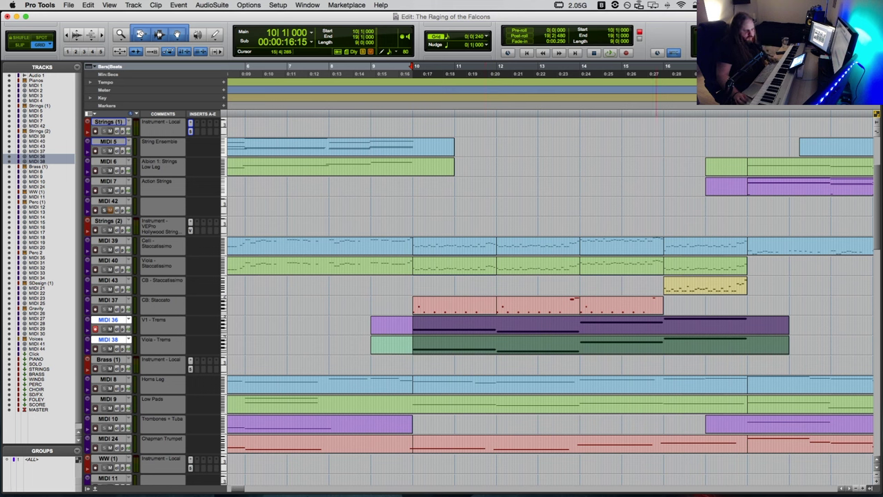
Step: Play the tremolo section from bar 10, stop, and restart playback from the same point
{"action": "key", "text": "space"}
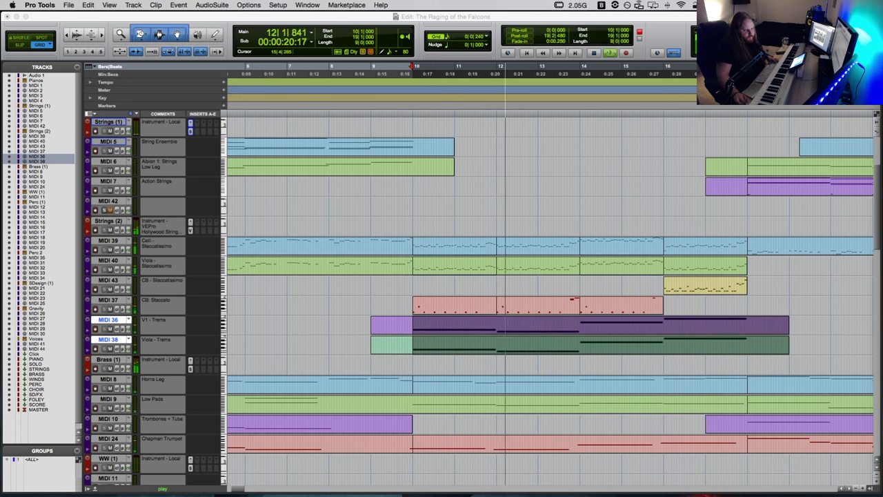
{"action": "key", "text": "space"}
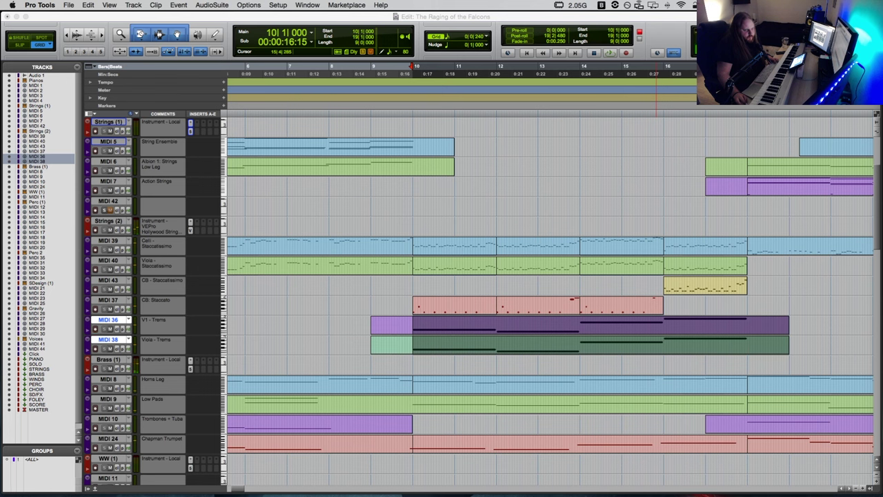
{"action": "key", "text": "space"}
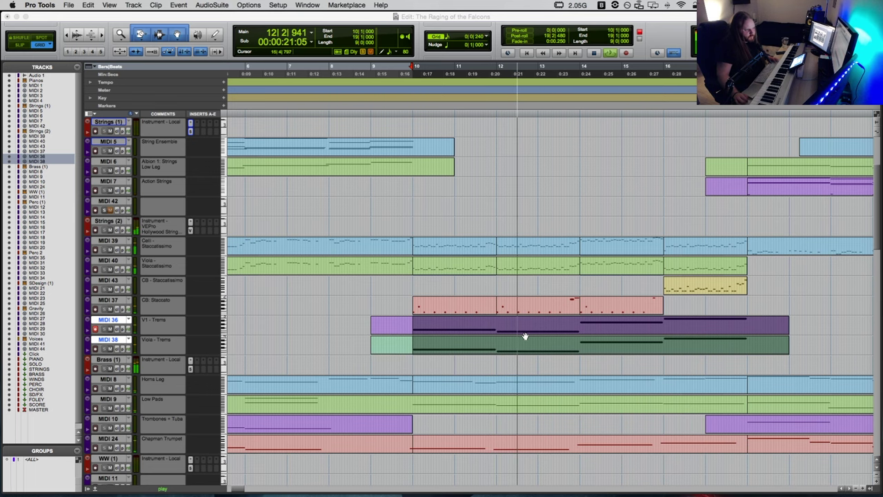
Step: Add Horns Leg on MIDI 8 to the selection, examine all three parts together in the MIDI Editor up to bar 18, and return to the arrangement
{"action": "left_click", "coordinate": [534, 383], "text": "shift"}
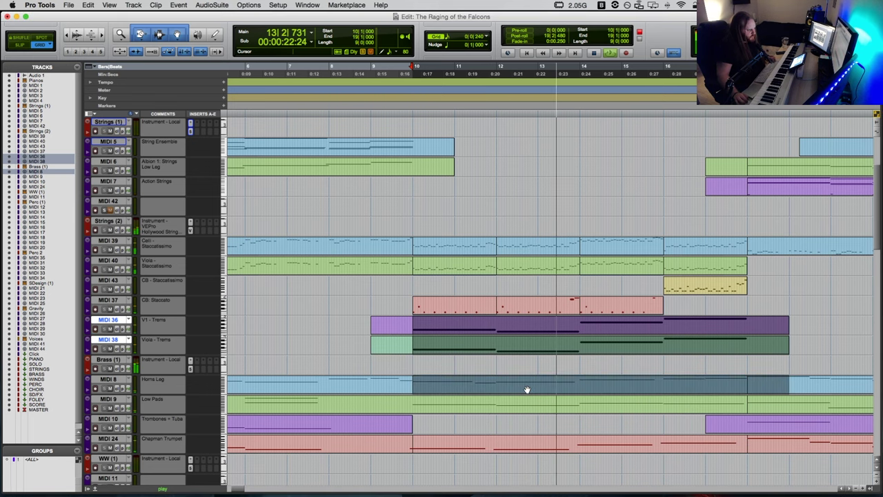
{"action": "key", "text": "ctrl+equal"}
{"action": "left_click", "coordinate": [452, 277]}
{"action": "key", "text": "ctrl+bracketleft"}
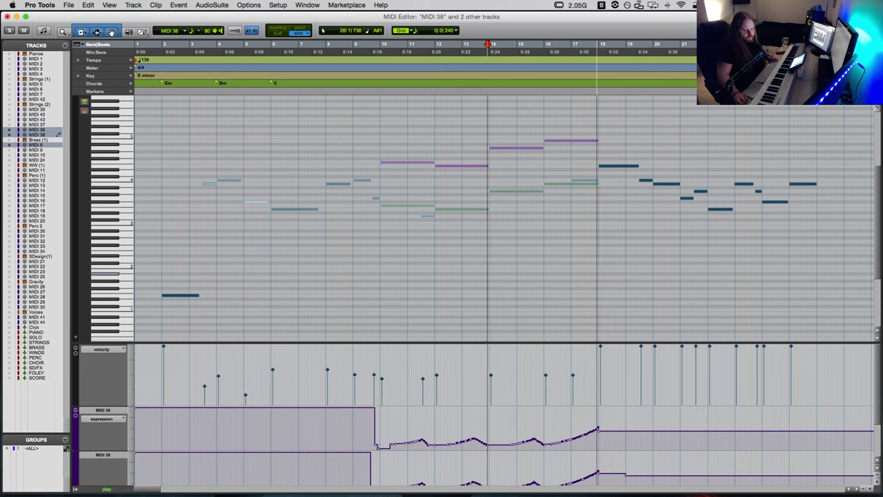
{"action": "key", "text": "space"}
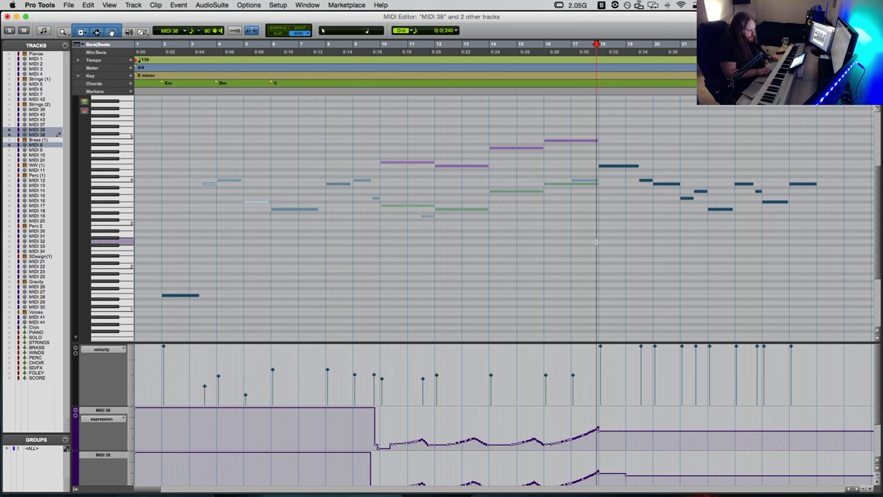
{"action": "key", "text": "super+equal"}
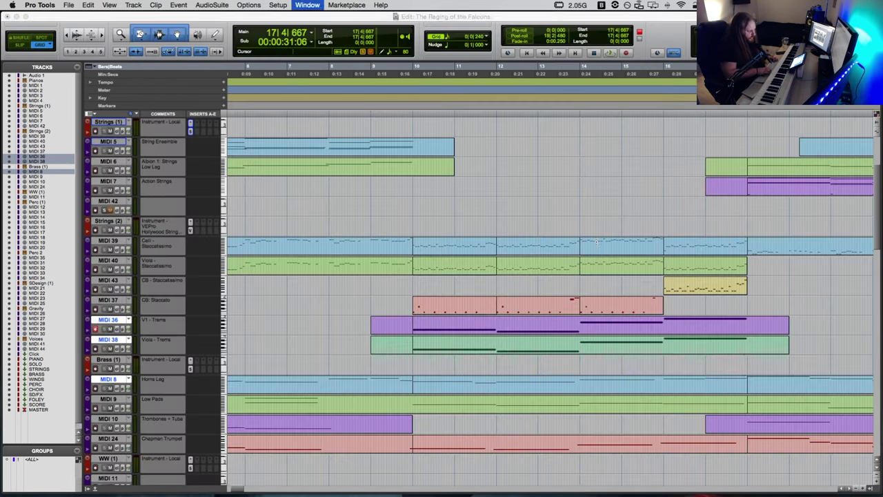
Step: Inspect the CB Staccato clips on MIDI 37 and open the clip spanning bars 10 to 12 in the MIDI Editor
{"action": "key", "text": "super+bracketright"}
{"action": "scroll", "coordinate": [457, 298], "scroll_direction": "right", "scroll_amount": 3}
{"action": "scroll", "coordinate": [457, 298], "scroll_direction": "right", "scroll_amount": 3}
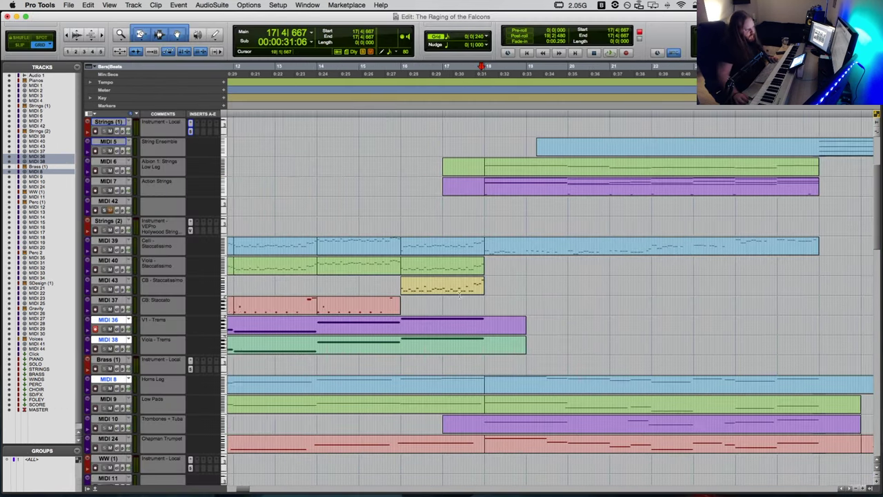
{"action": "scroll", "coordinate": [459, 298], "scroll_direction": "left", "scroll_amount": 6}
{"action": "left_click", "coordinate": [309, 288]}
{"action": "left_click", "coordinate": [366, 310]}
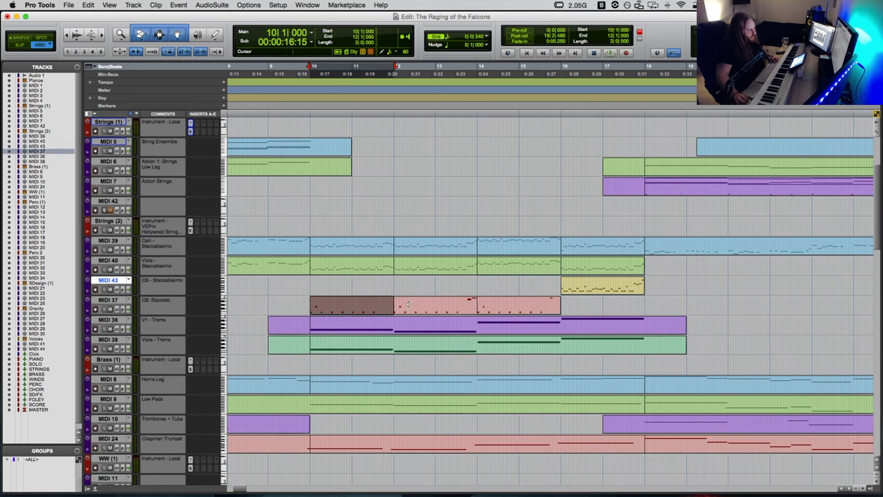
{"action": "left_click", "coordinate": [417, 309]}
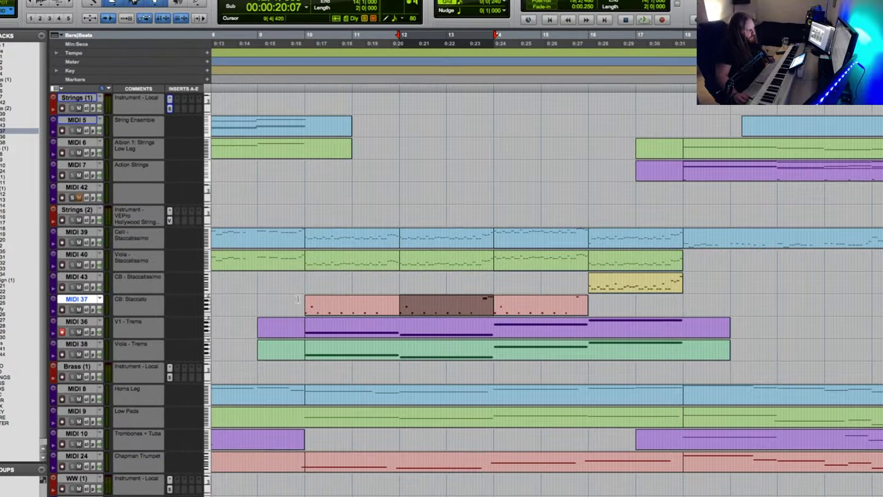
{"action": "left_click", "coordinate": [299, 302]}
{"action": "left_click", "coordinate": [319, 309]}
{"action": "double_click", "coordinate": [341, 311]}
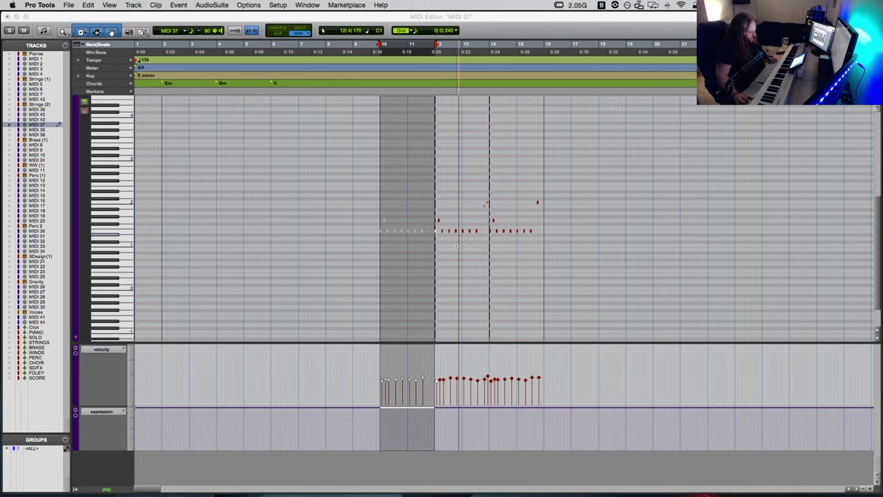
Step: Examine the CB Staccato notes in bars 11 to 15 more closely during playback, stop at bar 14, and return to the arrangement
{"action": "scroll", "coordinate": [445, 250], "scroll_direction": "up", "scroll_amount": 3}
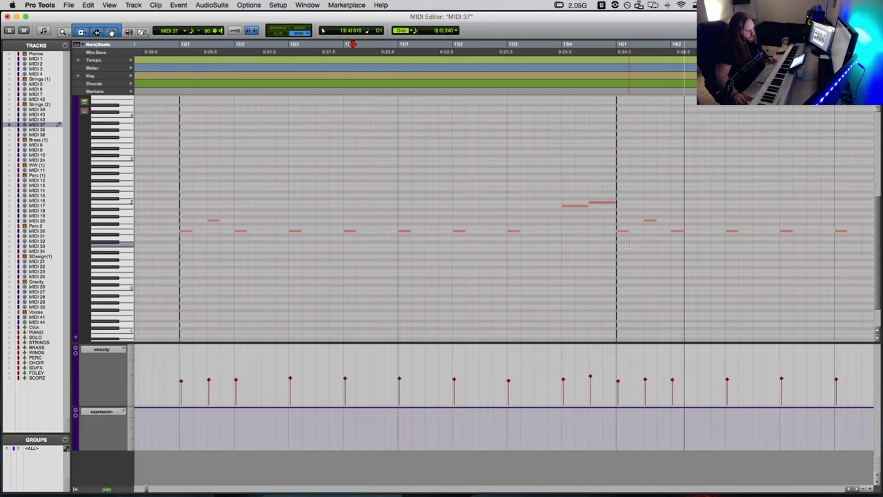
{"action": "scroll", "coordinate": [628, 247], "scroll_direction": "down", "scroll_amount": 1}
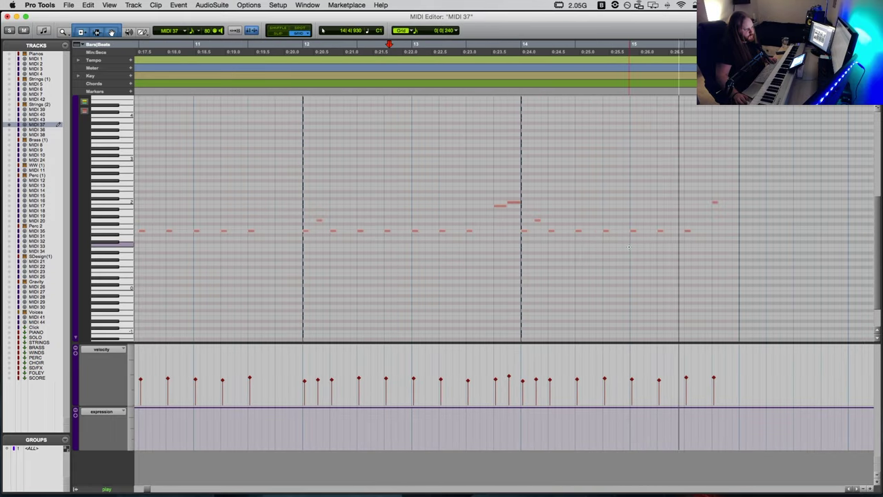
{"action": "key", "text": "space"}
{"action": "left_click", "coordinate": [526, 257]}
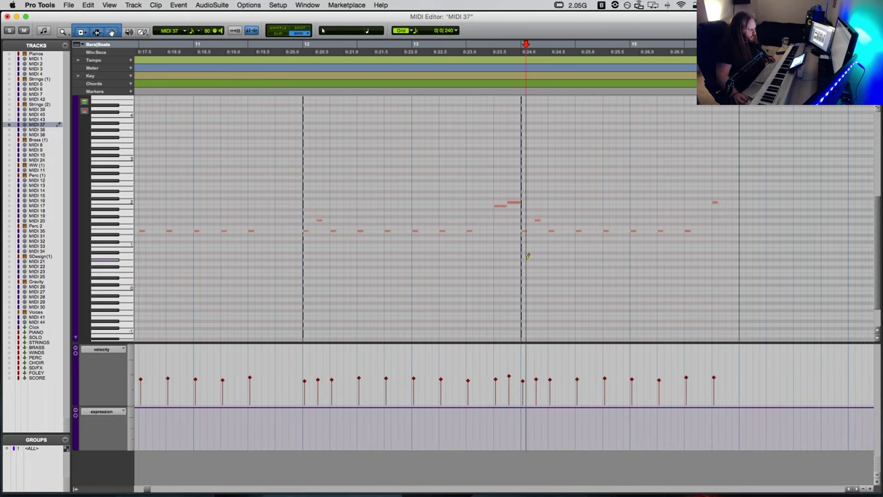
{"action": "key", "text": "super+equal"}
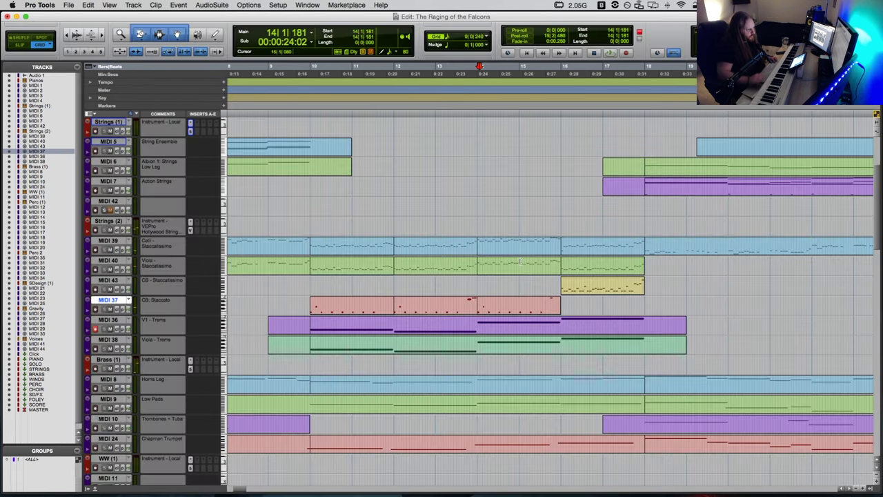
Step: Open the Celli Staccatissimo clip spanning bars 16 to 18 on MIDI 39, play from just before bar 16, and close the editor
{"action": "key", "text": "super+bracketleft"}
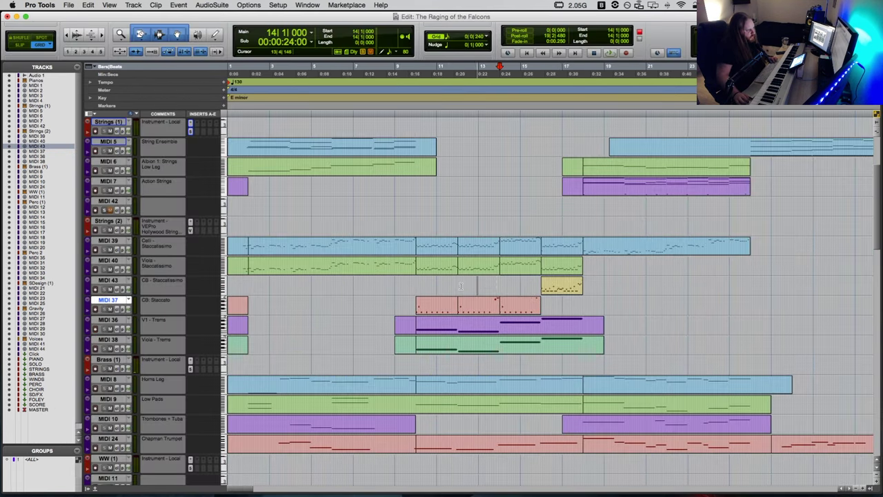
{"action": "left_click", "coordinate": [509, 283]}
{"action": "left_click", "coordinate": [541, 283]}
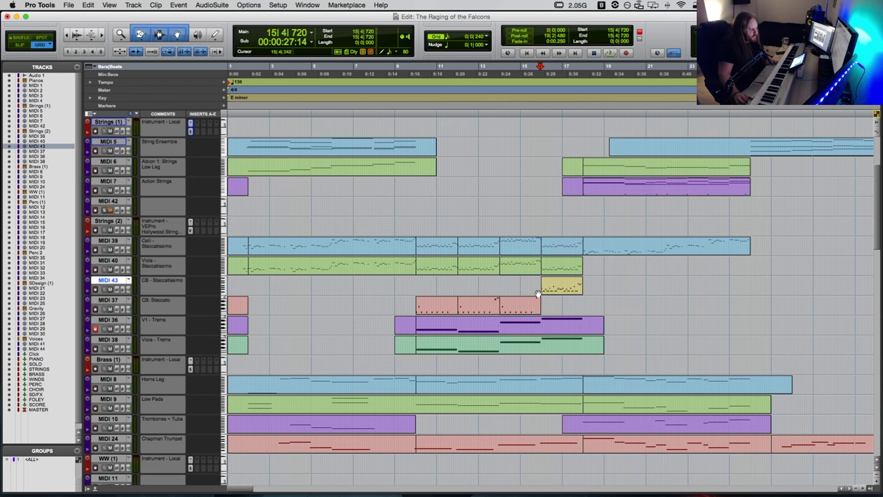
{"action": "double_click", "coordinate": [556, 256]}
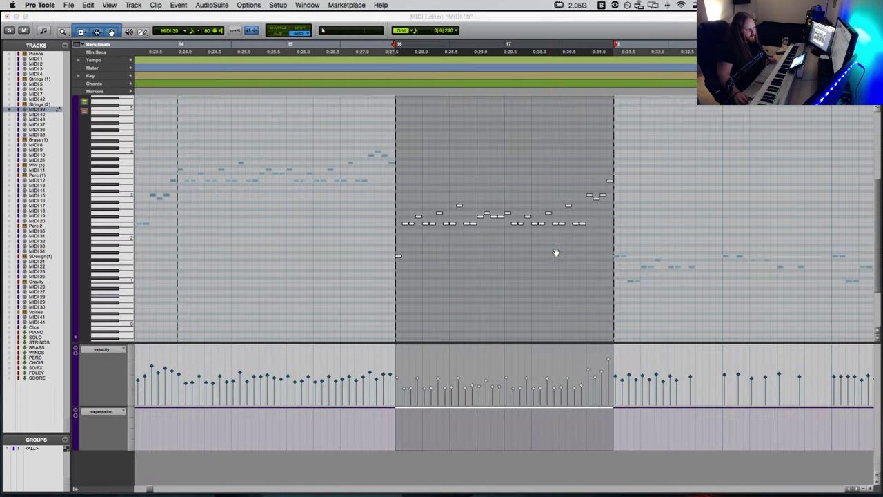
{"action": "left_click", "coordinate": [390, 256]}
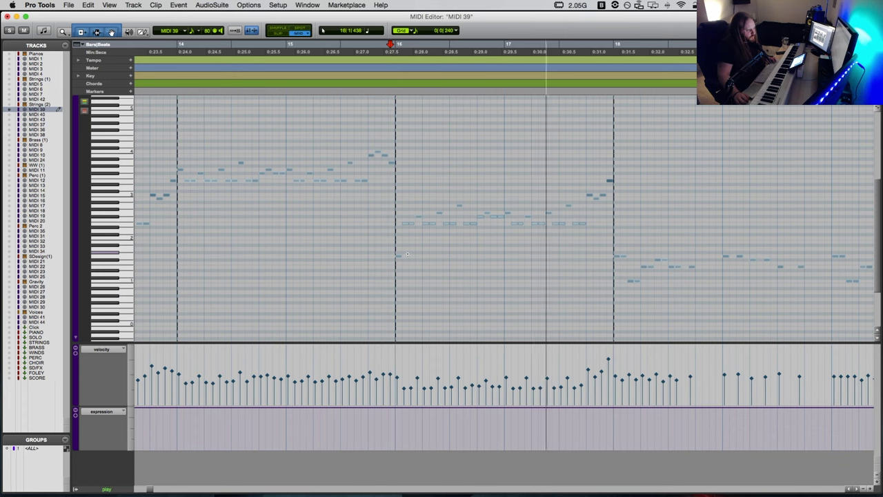
{"action": "key", "text": "space"}
{"action": "key", "text": "super+w"}
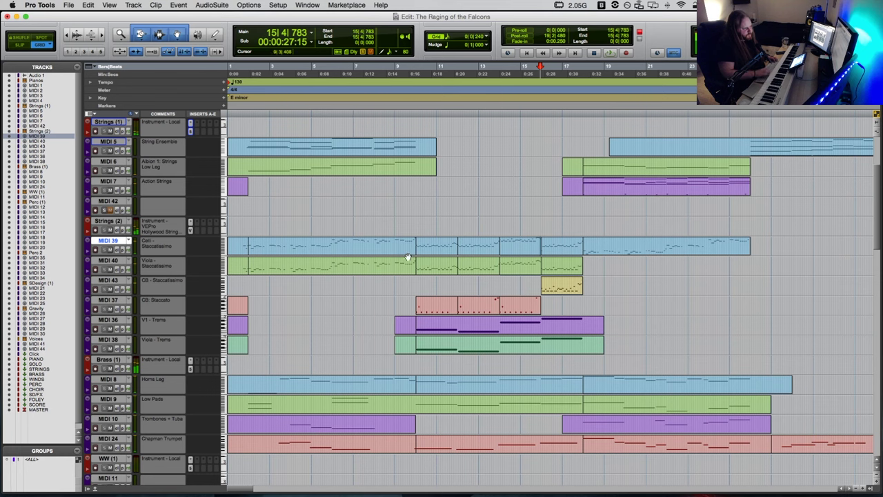
Step: Examine the Action Strings clip starting at bar 18 on MIDI 7 in the MIDI Editor, and return to the arrangement
{"action": "scroll", "coordinate": [499, 285], "scroll_direction": "down", "scroll_amount": 1}
{"action": "scroll", "coordinate": [499, 285], "scroll_direction": "right", "scroll_amount": 2}
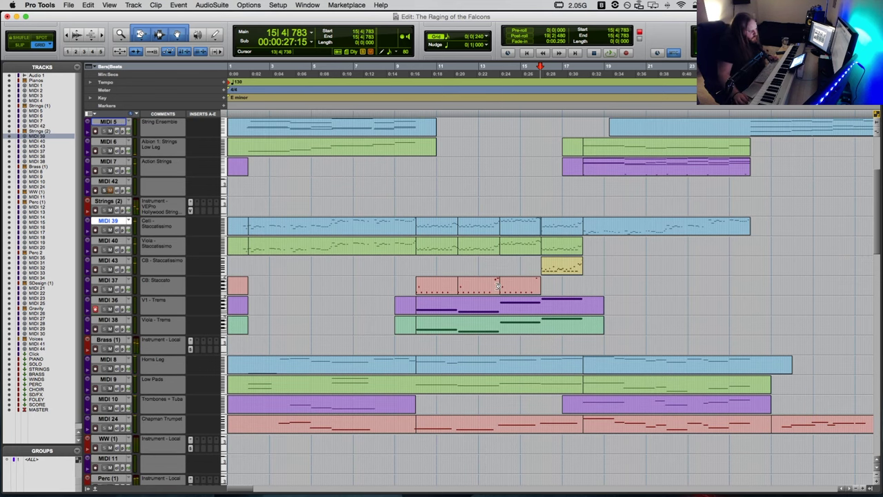
{"action": "double_click", "coordinate": [607, 175]}
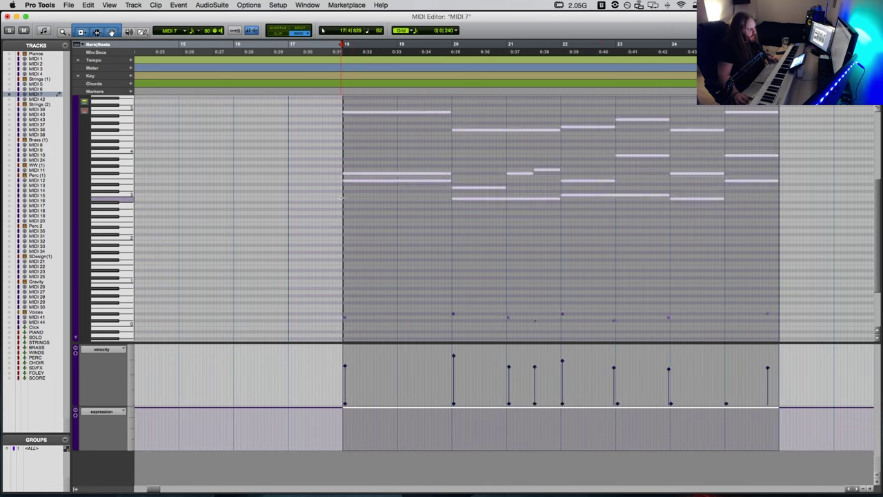
{"action": "left_click", "coordinate": [369, 197]}
{"action": "scroll", "coordinate": [407, 200], "scroll_direction": "left", "scroll_amount": 5}
{"action": "left_click", "coordinate": [468, 200]}
{"action": "scroll", "coordinate": [468, 200], "scroll_direction": "left", "scroll_amount": 1}
{"action": "key", "text": "super+w"}
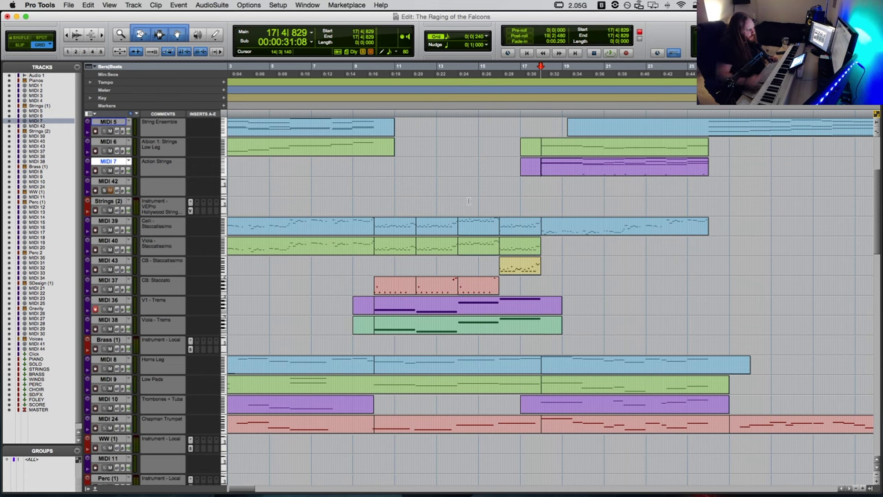
Step: In the Celli Staccatissimo clip on MIDI 39, raise a bar 3 note's velocity to 103, bring it back down to 79, and close the editor
{"action": "double_click", "coordinate": [327, 234]}
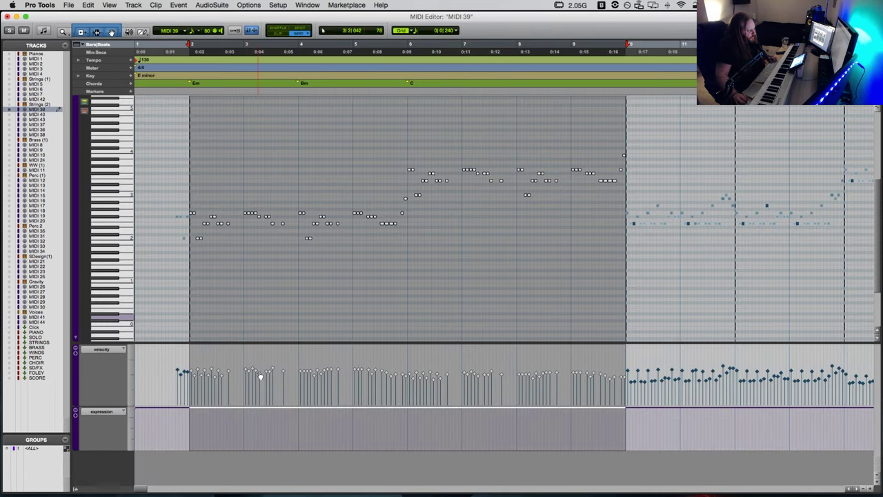
{"action": "left_click", "coordinate": [271, 369]}
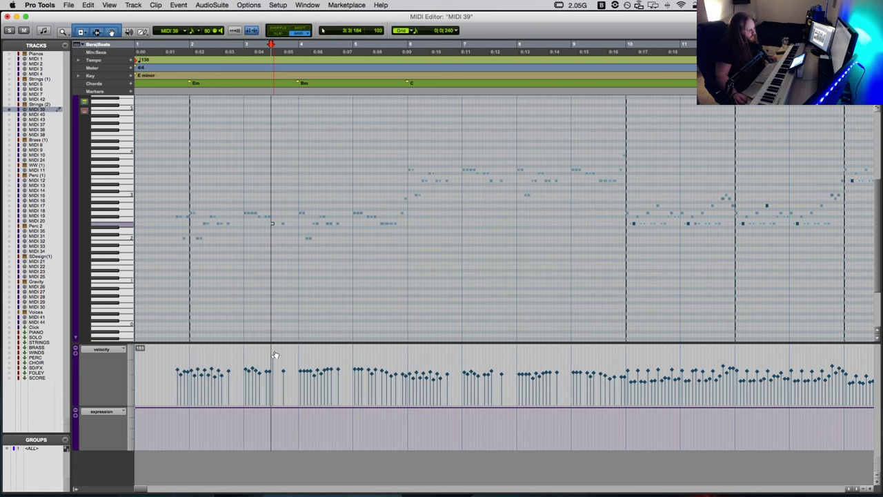
{"action": "left_click", "coordinate": [277, 370]}
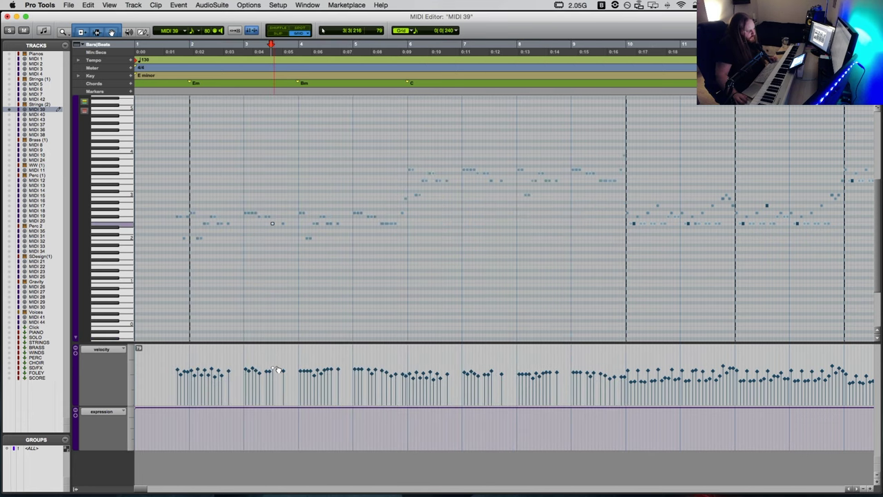
{"action": "key", "text": "super+w"}
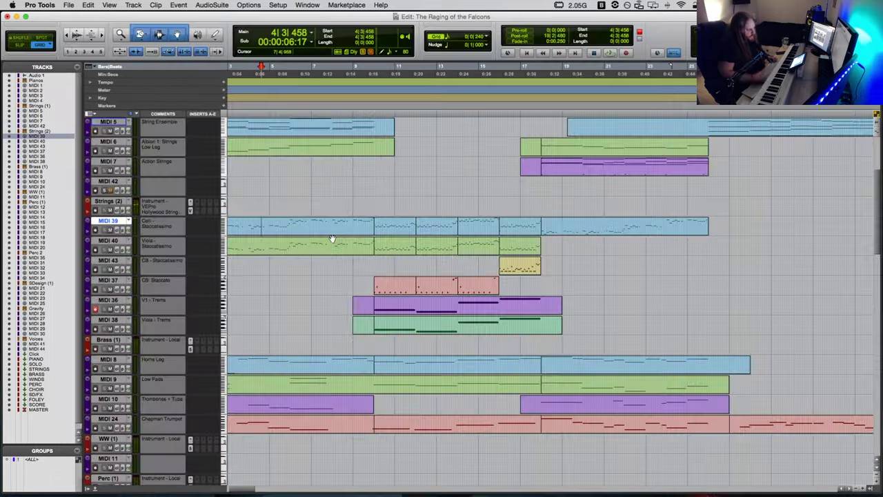
Step: Open the Action Strings clip at bar 18 on MIDI 7, examine its notes during playback from bar 17, and return to the arrangement
{"action": "double_click", "coordinate": [608, 167]}
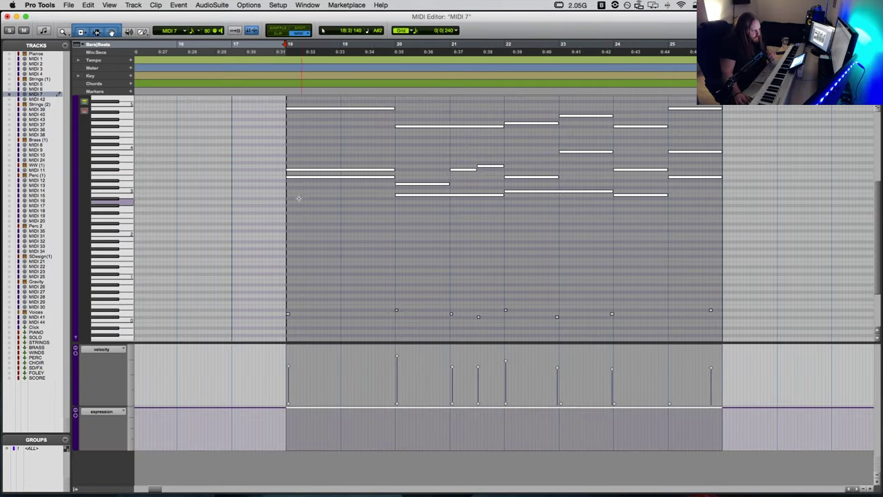
{"action": "scroll", "coordinate": [361, 180], "scroll_direction": "up", "scroll_amount": 2}
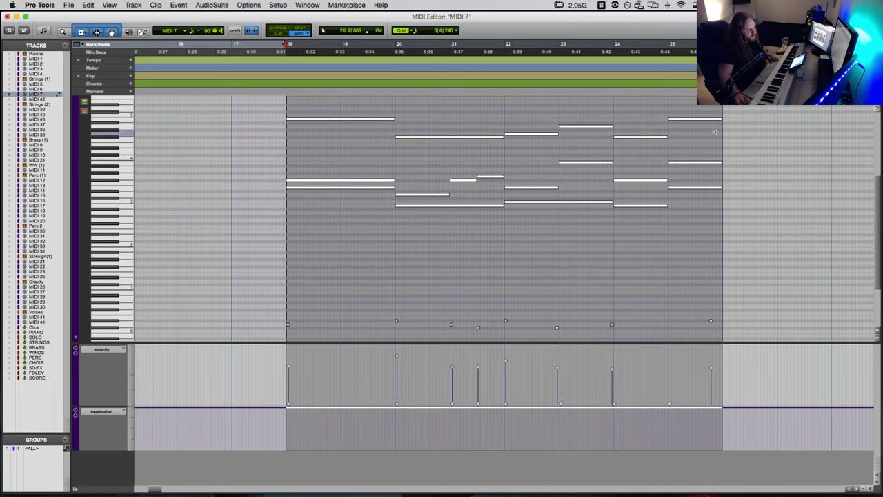
{"action": "left_click", "coordinate": [335, 150]}
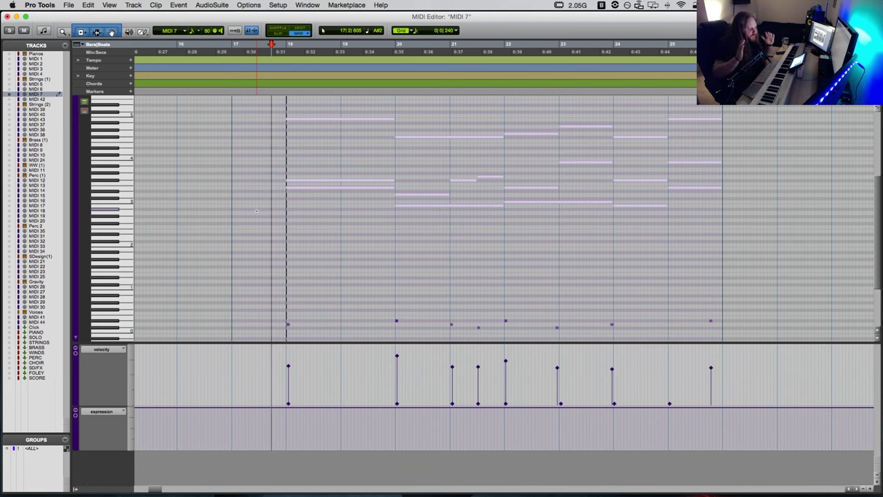
{"action": "scroll", "coordinate": [276, 209], "scroll_direction": "left", "scroll_amount": 3}
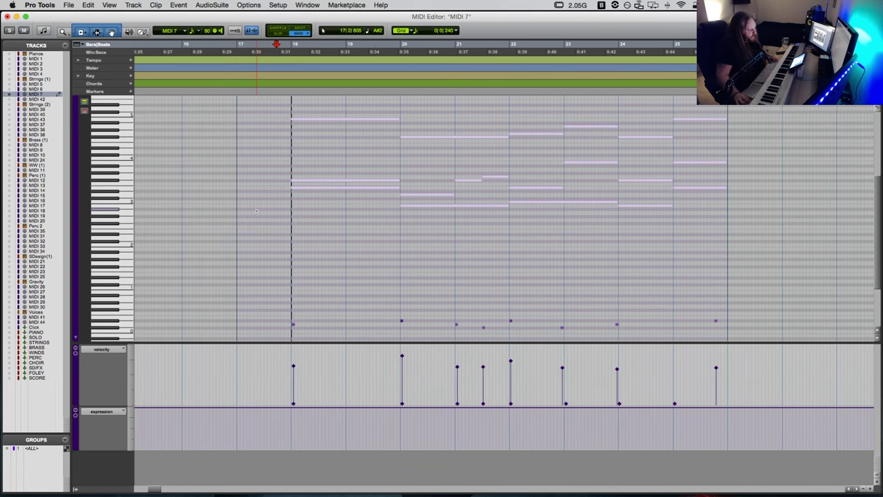
{"action": "key", "text": "space"}
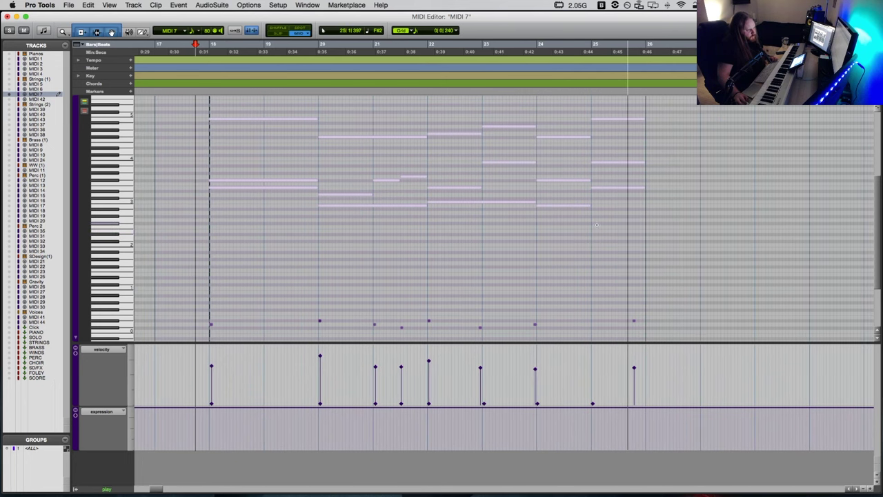
{"action": "key", "text": "space"}
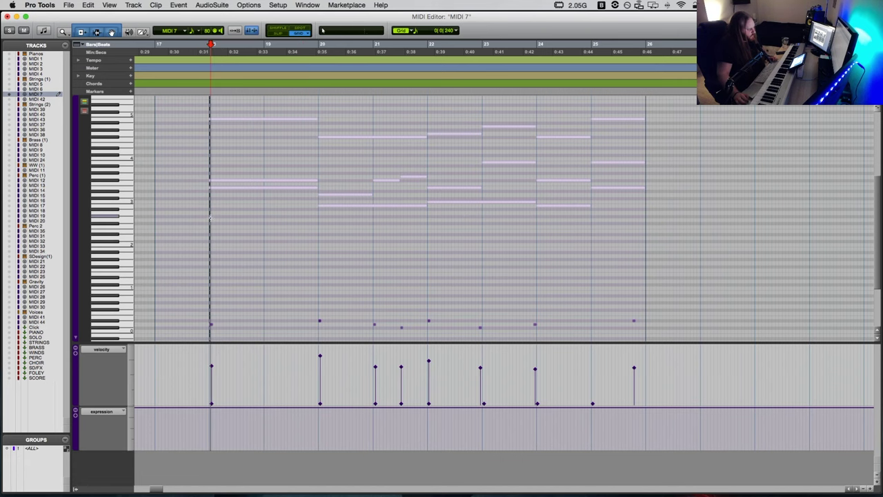
{"action": "key", "text": "super+equal"}
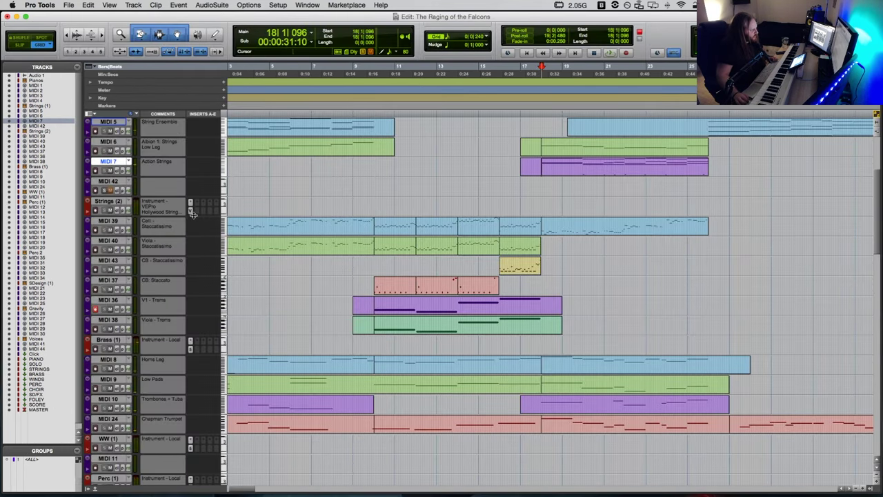
Step: Open the Kontakt instrument on Strings (1) with the Action Strings patch, place it beside the arrangement, and set the playback start before bar 18
{"action": "scroll", "coordinate": [191, 214], "scroll_direction": "up", "scroll_amount": 4}
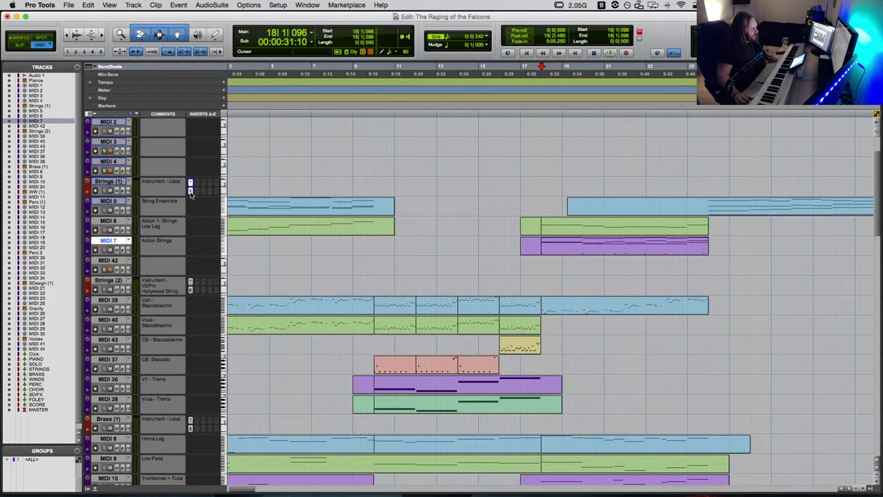
{"action": "key", "text": "ctrl+alt+super+w"}
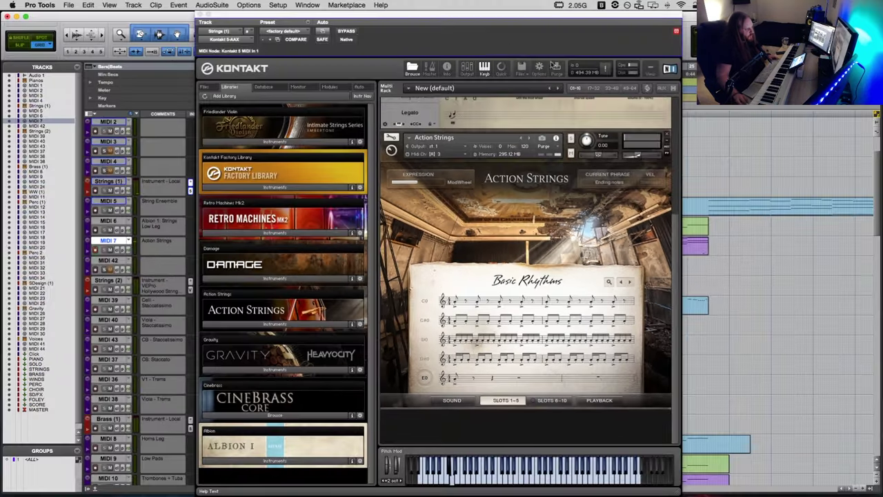
{"action": "left_click_drag", "start_coordinate": [511, 19], "coordinate": [352, 19]}
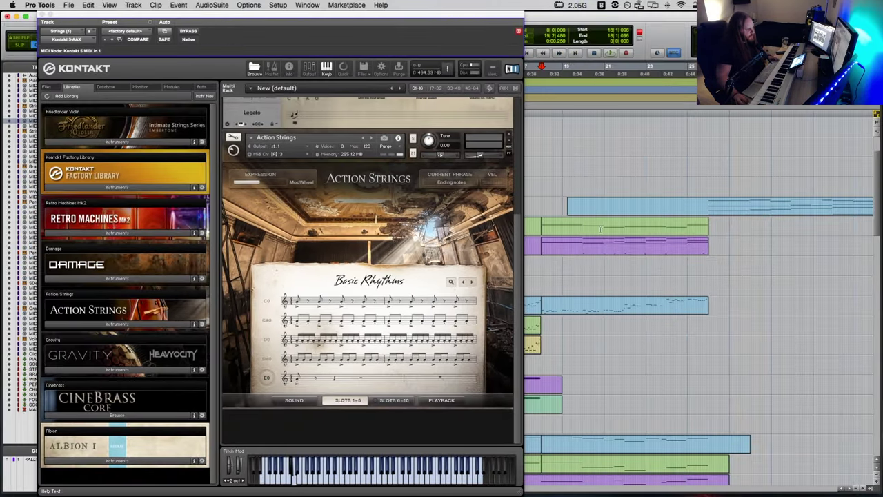
{"action": "left_click", "coordinate": [540, 266]}
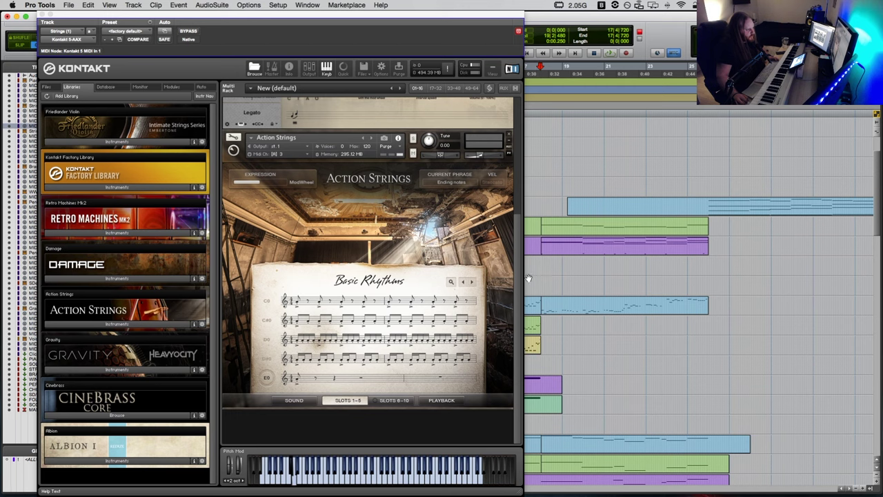
{"action": "left_click_drag", "start_coordinate": [355, 16], "coordinate": [339, 16]}
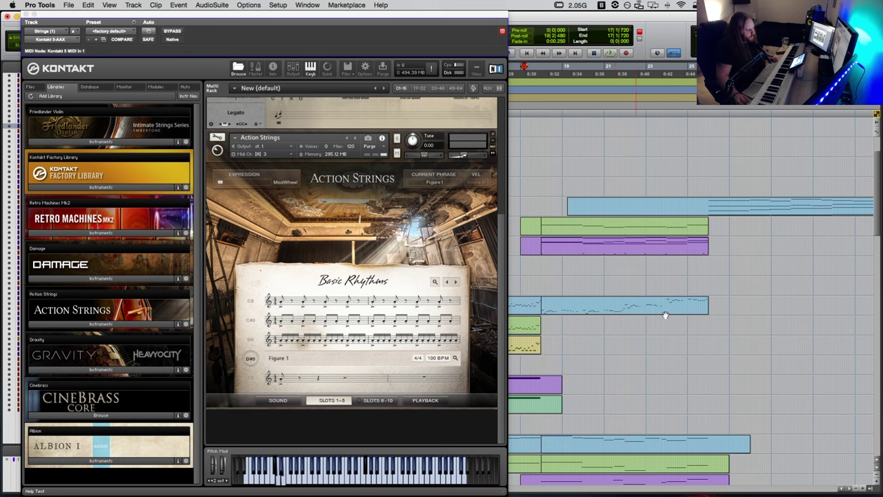
Step: Play from bar 24 beat 4, stop, and open the bar 18 clips of MIDI 39 and MIDI 7 together in the MIDI Editor
{"action": "left_click", "coordinate": [682, 324]}
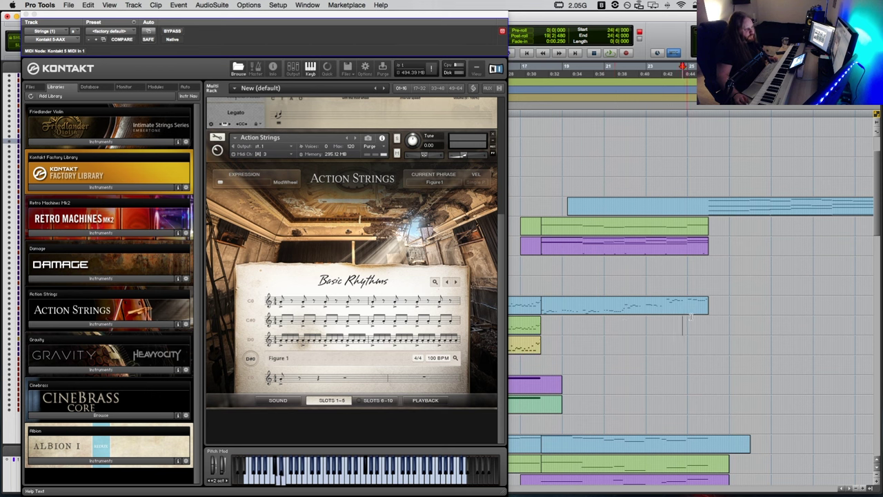
{"action": "key", "text": "space"}
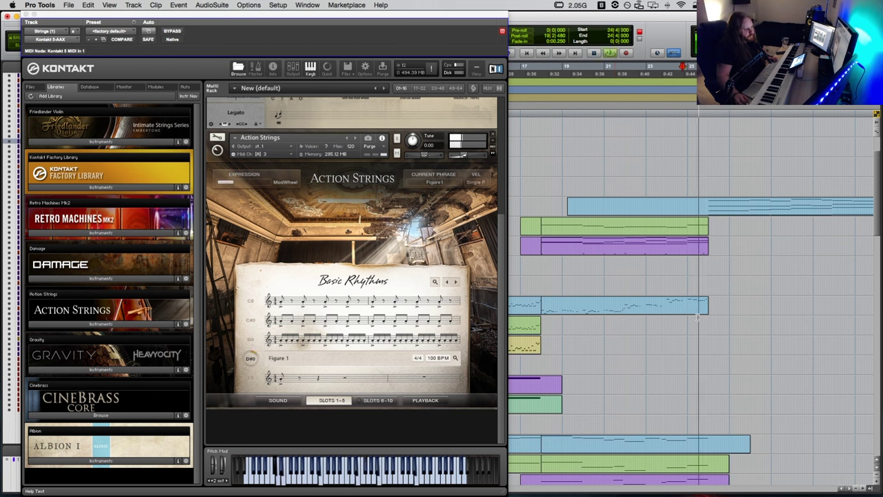
{"action": "left_click", "coordinate": [696, 311]}
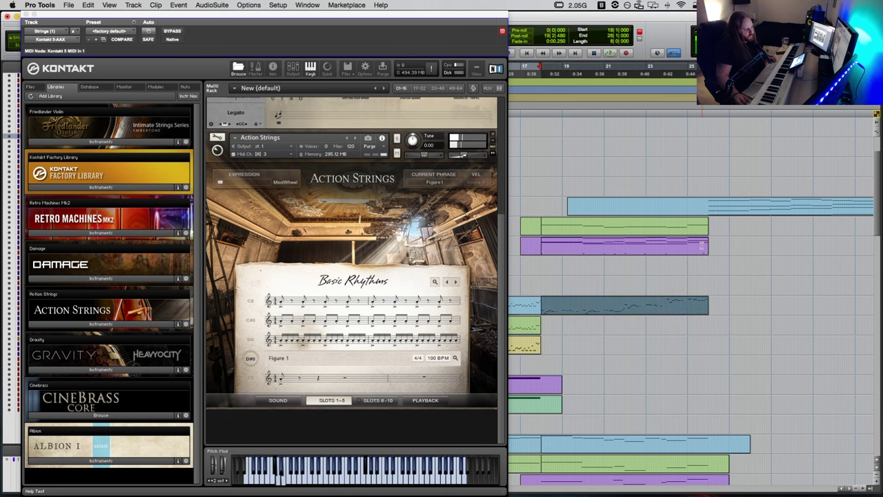
{"action": "key", "text": "space"}
{"action": "left_click", "coordinate": [594, 241]}
{"action": "key", "text": "e"}
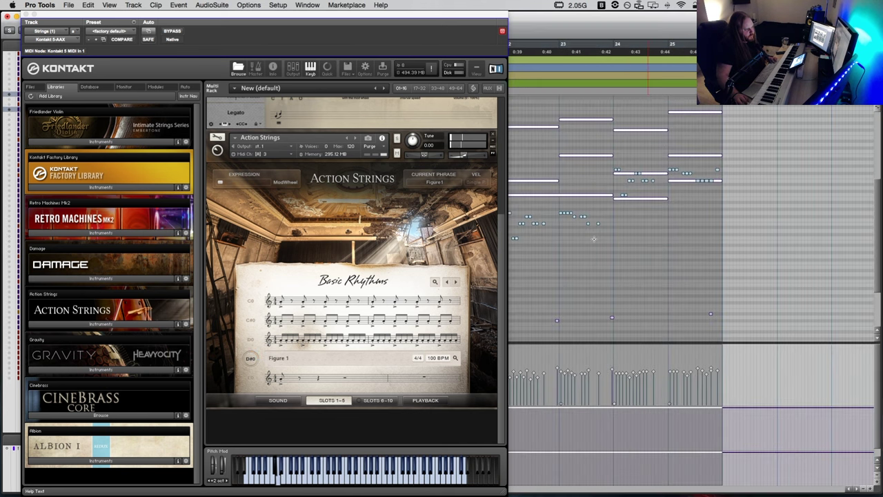
Step: Audition the Action Strings keyswitch notes just before bar 24 and near the end of bar 25
{"action": "left_click", "coordinate": [645, 237]}
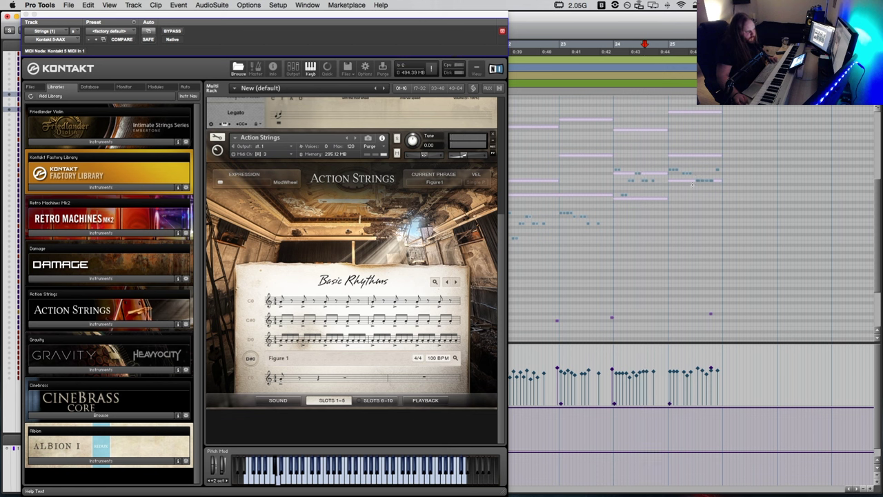
{"action": "left_click", "coordinate": [603, 217]}
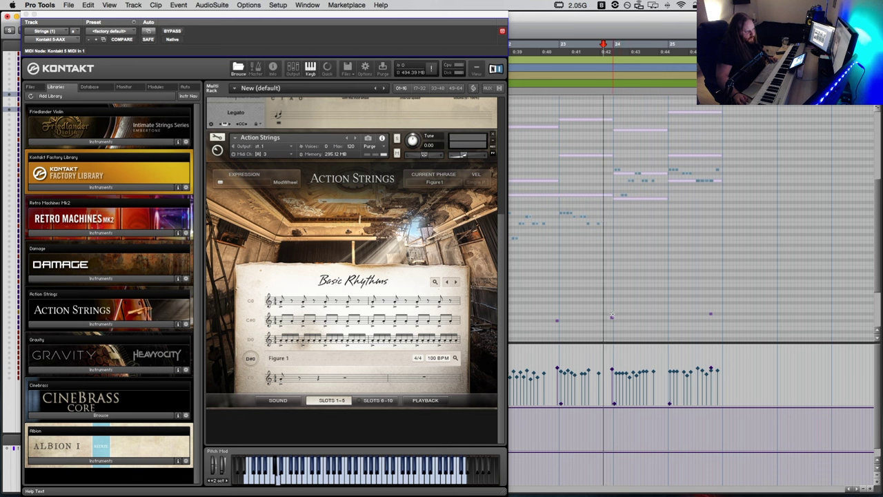
{"action": "left_click", "coordinate": [614, 319]}
{"action": "left_click", "coordinate": [614, 320]}
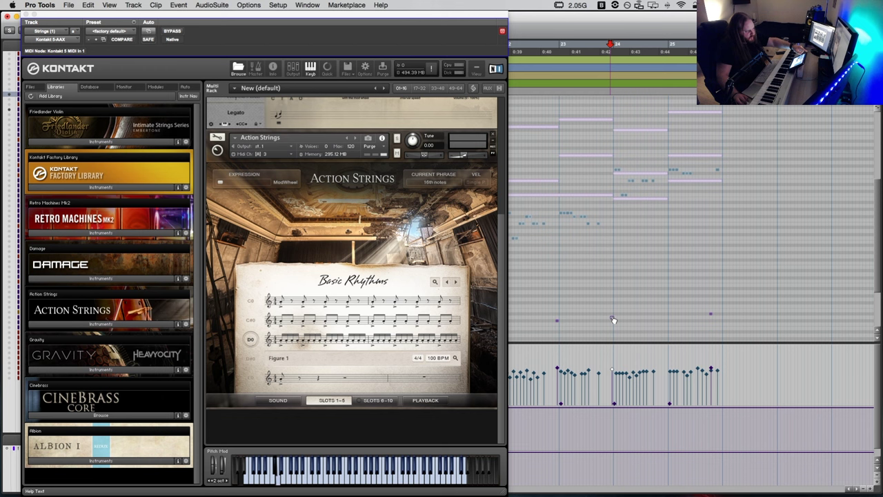
{"action": "left_click", "coordinate": [712, 315]}
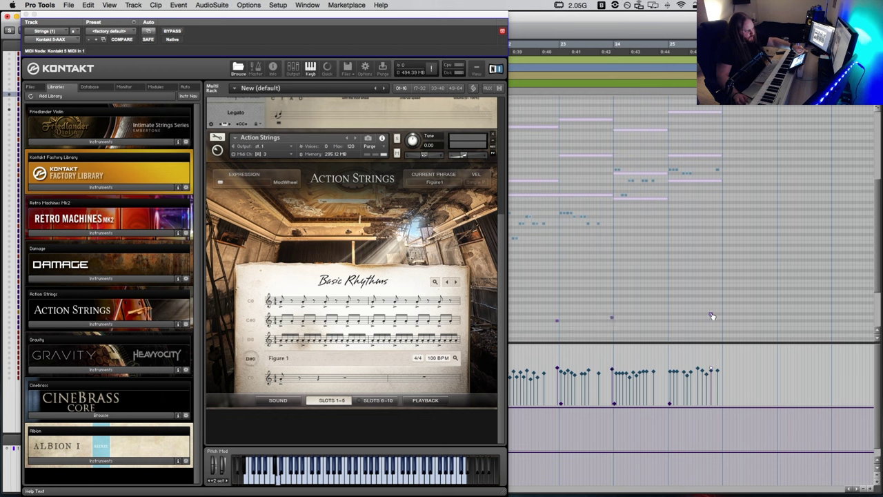
Step: Play from just before bar 23, then from just before the bar 24 keyswitch, checking the active phrase in Action Strings
{"action": "key", "text": "space"}
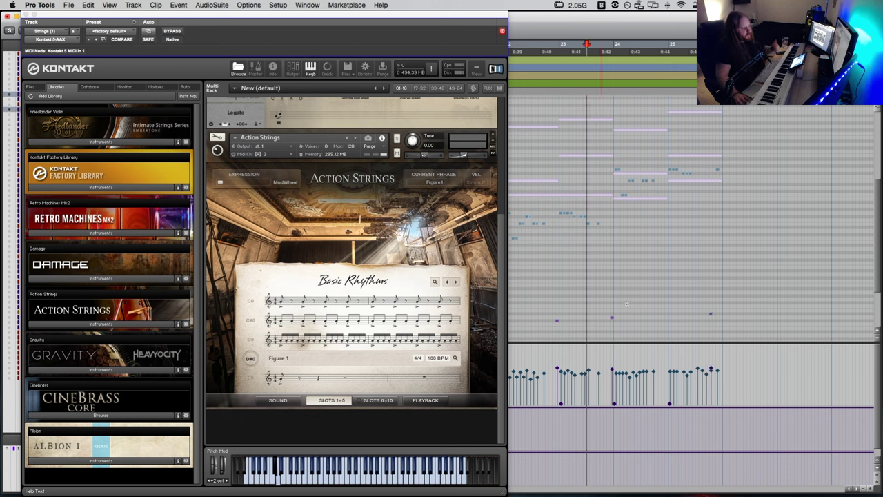
{"action": "left_click", "coordinate": [619, 288]}
{"action": "left_click", "coordinate": [548, 291]}
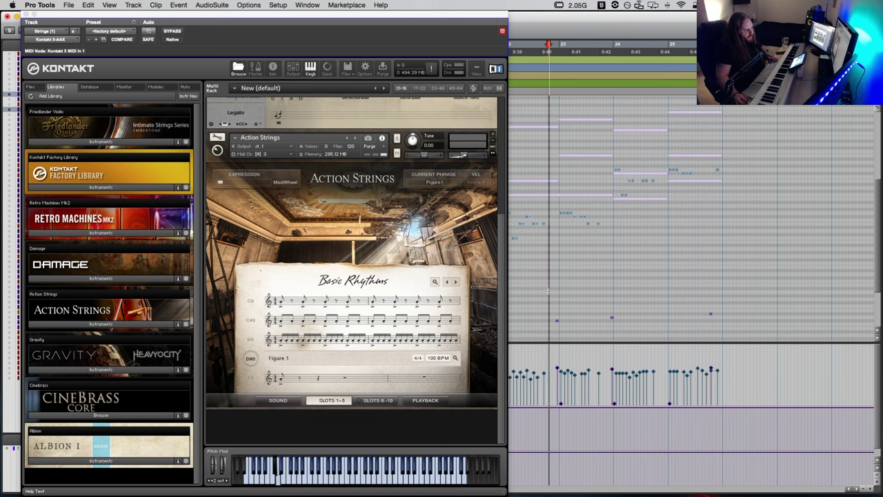
{"action": "key", "text": "space"}
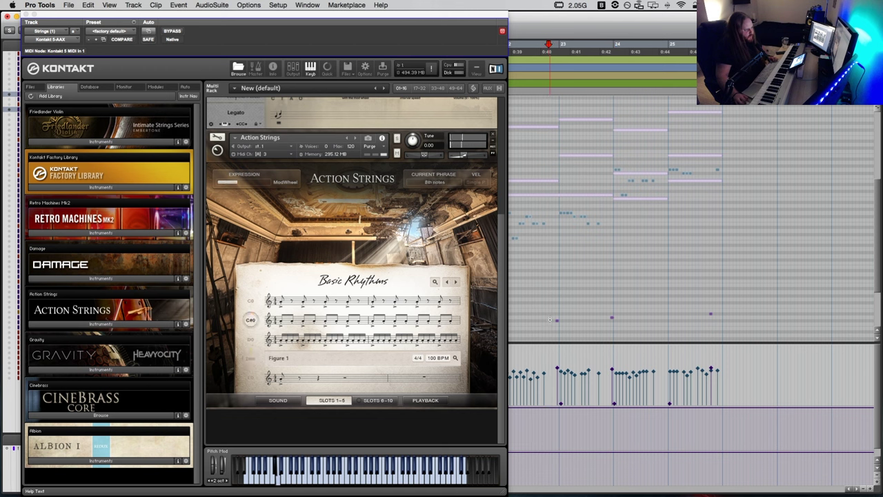
{"action": "left_click", "coordinate": [610, 303]}
{"action": "key", "text": "space"}
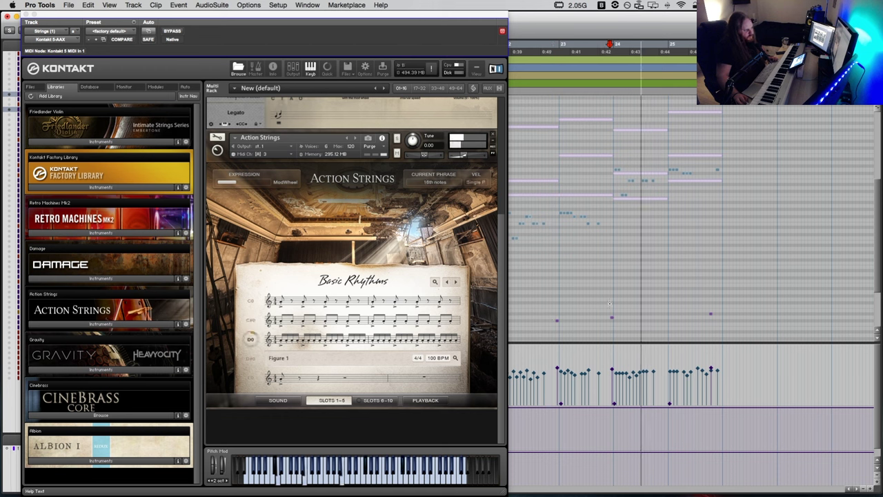
{"action": "key", "text": "space"}
Step: Play from just before bar 23, then from just after the bar 24 keyswitch, to compare the triggered phrase
{"action": "left_click", "coordinate": [552, 303]}
{"action": "key", "text": "space"}
{"action": "left_click", "coordinate": [622, 298]}
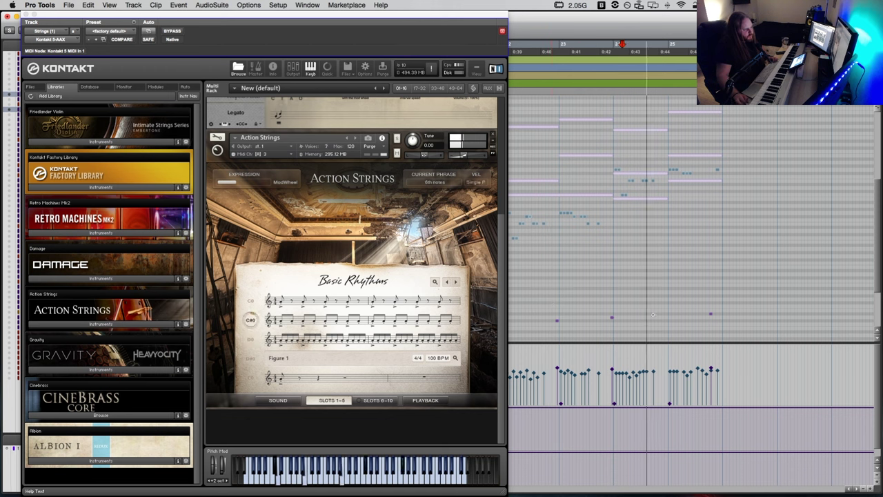
{"action": "key", "text": "space"}
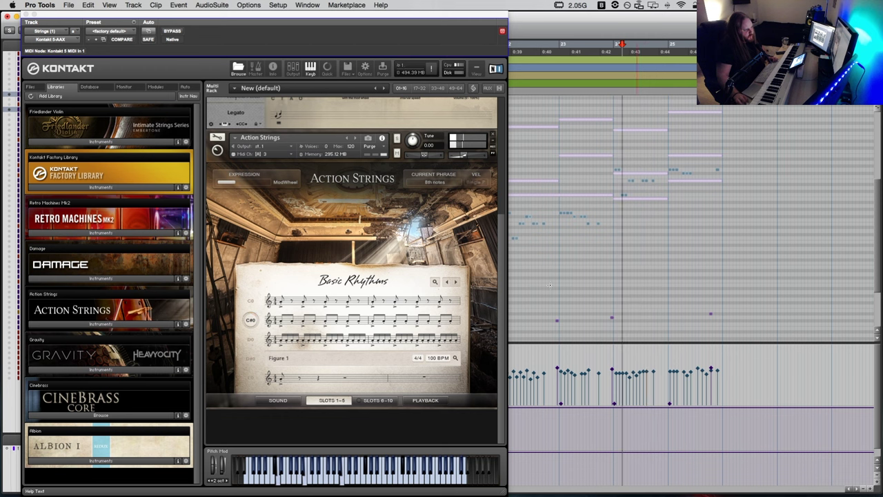
{"action": "key", "text": "space"}
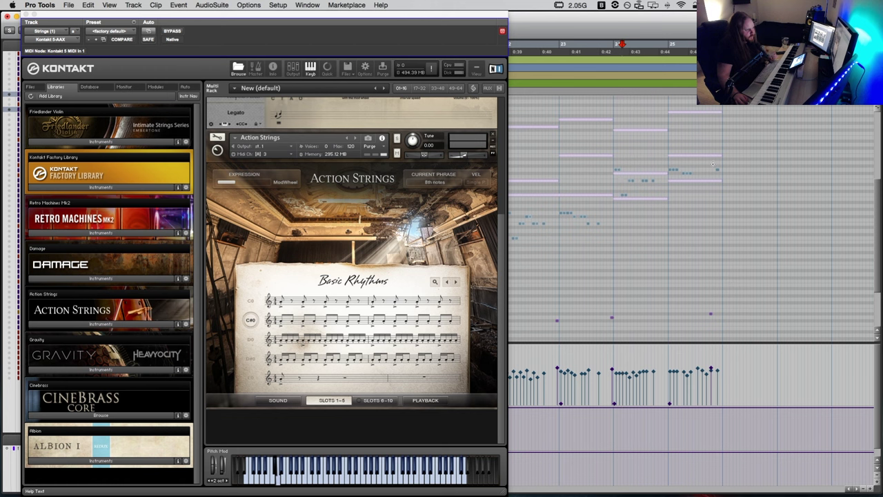
Step: Try lowering the lowest sustained Action Strings note in bar 25 by a semitone, and play from just before bar 24
{"action": "left_click", "coordinate": [604, 257]}
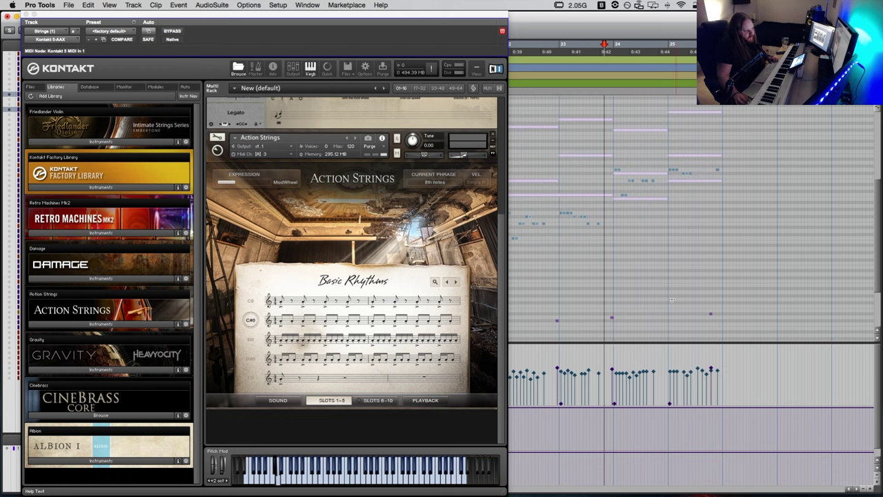
{"action": "left_click_drag", "start_coordinate": [702, 182], "coordinate": [703, 187]}
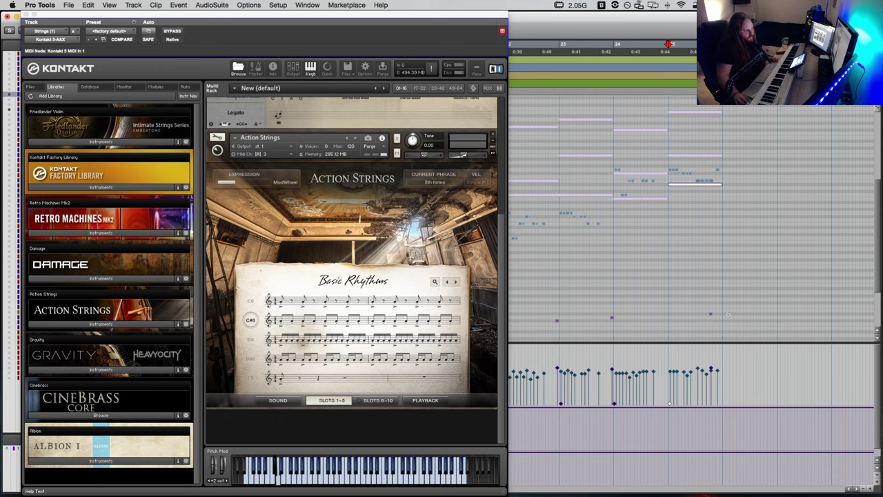
{"action": "left_click", "coordinate": [600, 233]}
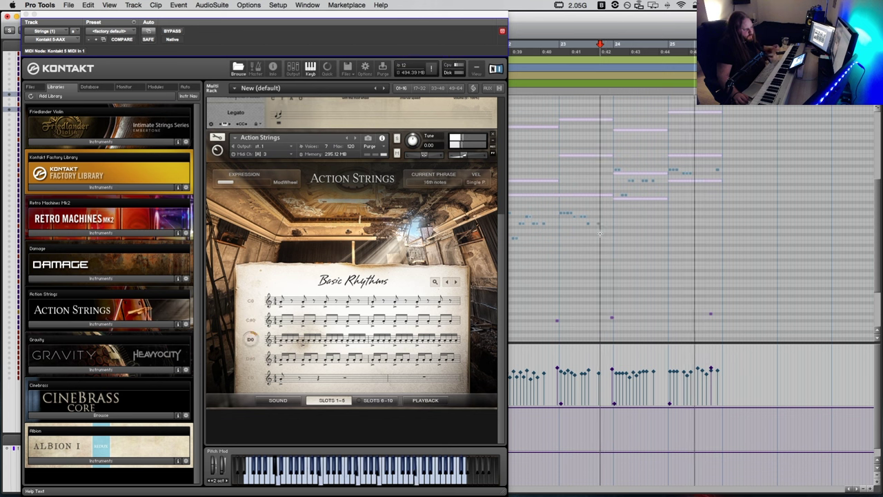
{"action": "key", "text": "space"}
Step: Play the Action Strings part from just after the start of bar 25 to hear the closing keyswitch phrase
{"action": "left_click", "coordinate": [701, 228]}
{"action": "left_click", "coordinate": [679, 227]}
{"action": "key", "text": "space"}
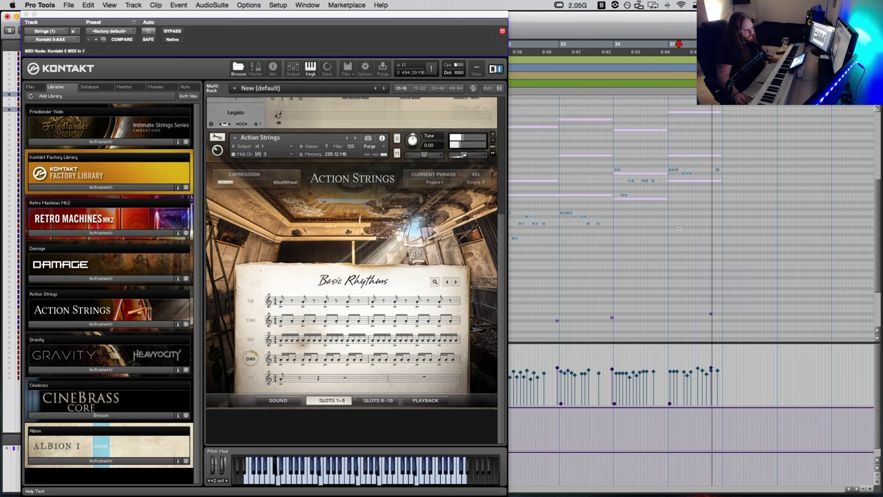
{"action": "key", "text": "space"}
Step: Replay the passage from just before bar 24, stop, and look over the preceding notes back to bar 22
{"action": "left_click", "coordinate": [607, 232]}
{"action": "key", "text": "space"}
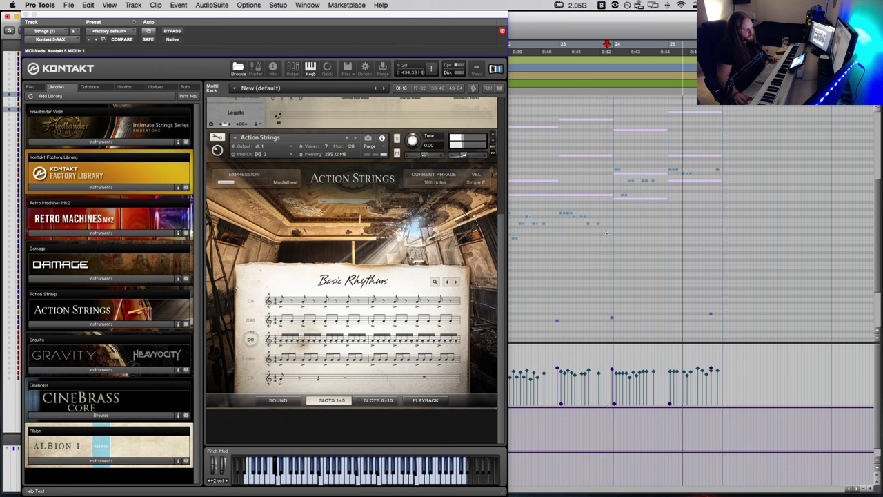
{"action": "key", "text": "space"}
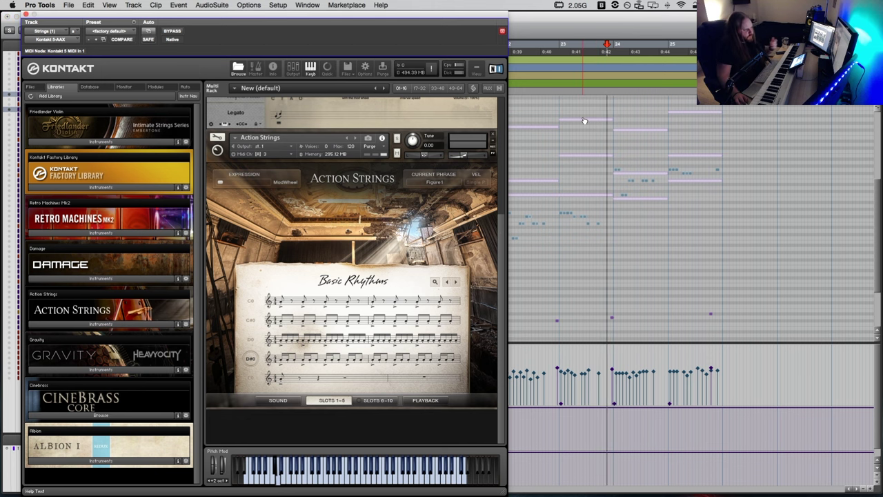
{"action": "scroll", "coordinate": [582, 130], "scroll_direction": "left", "scroll_amount": 2}
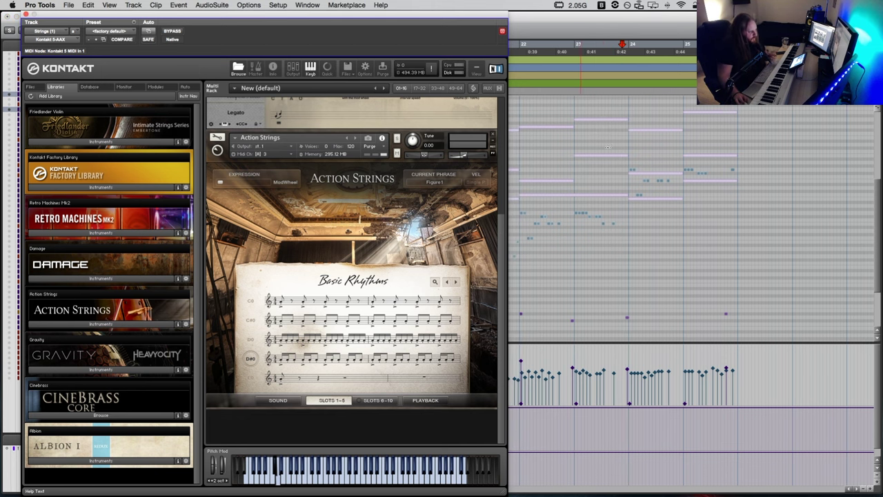
{"action": "scroll", "coordinate": [657, 170], "scroll_direction": "left", "scroll_amount": 3}
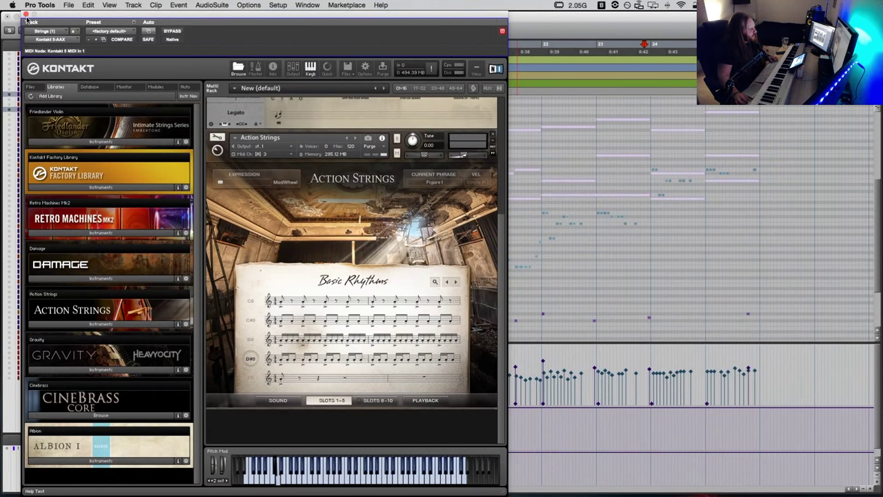
Step: Close the Action Strings instrument, return to the arrangement and play it from bar 24 beat 4 to hear the transition into bar 26
{"action": "left_click", "coordinate": [26, 15]}
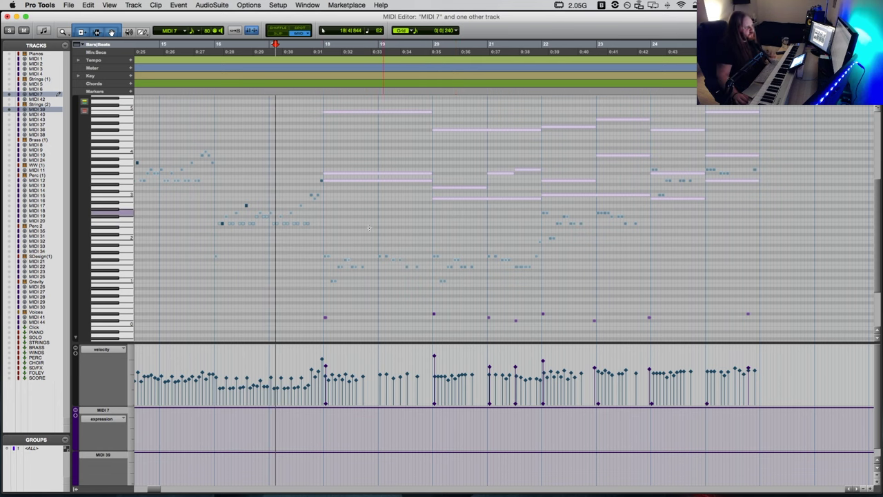
{"action": "key", "text": "super+equal"}
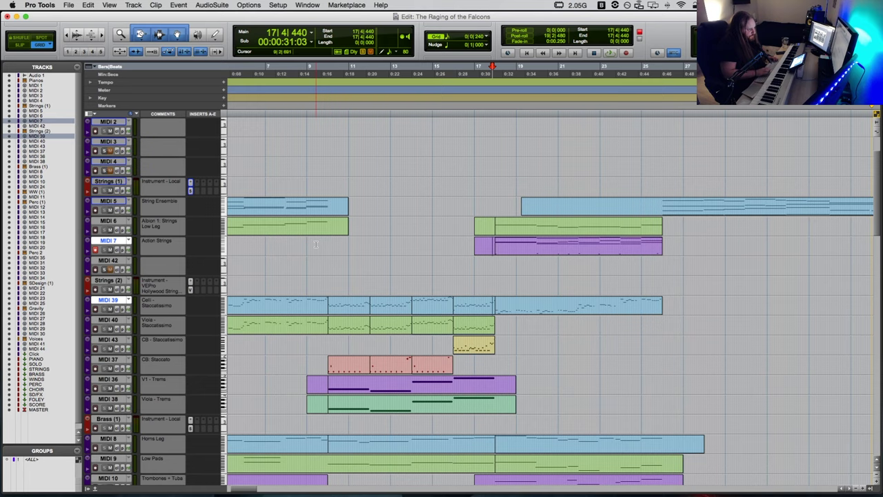
{"action": "scroll", "coordinate": [518, 238], "scroll_direction": "right", "scroll_amount": 5}
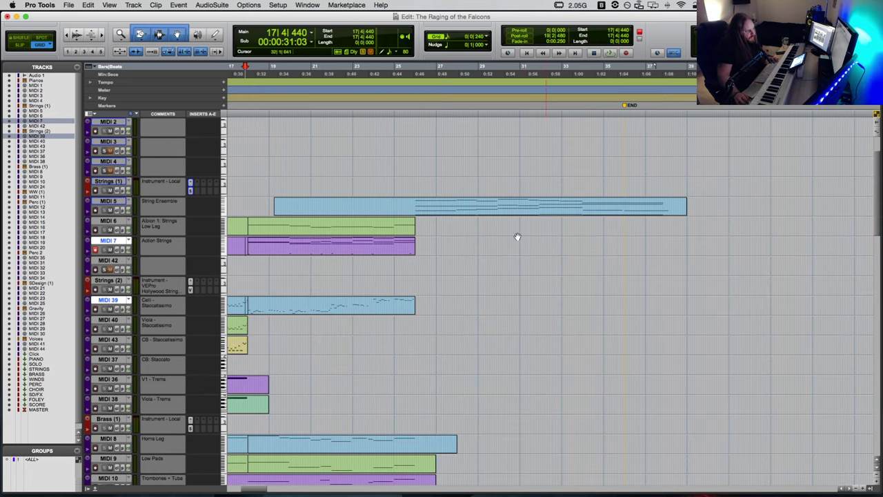
{"action": "left_click", "coordinate": [409, 268]}
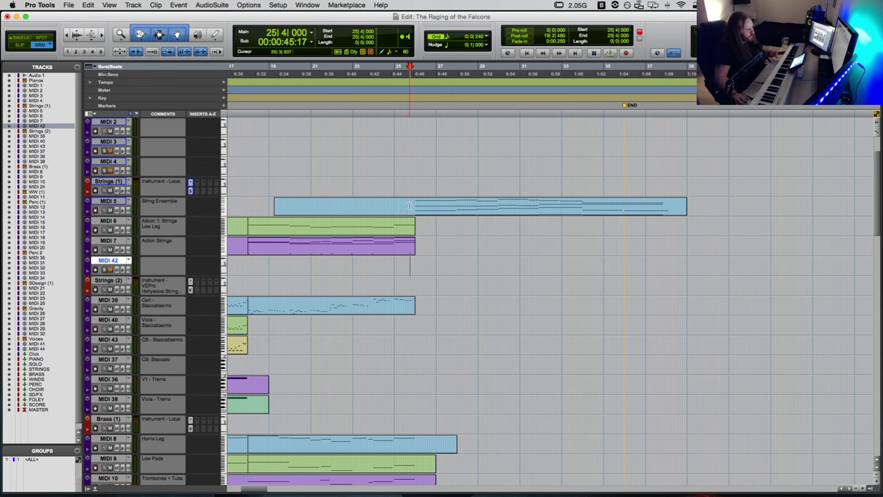
{"action": "left_click", "coordinate": [411, 183]}
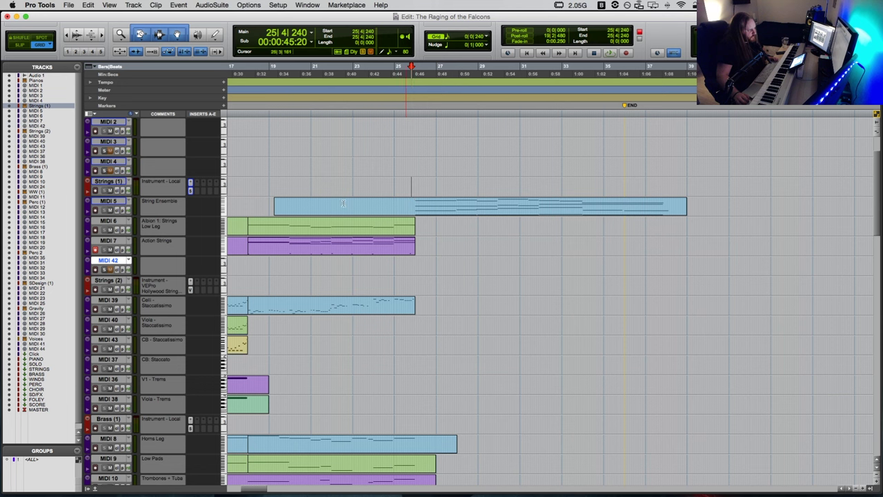
{"action": "left_click", "coordinate": [390, 183]}
{"action": "key", "text": "space"}
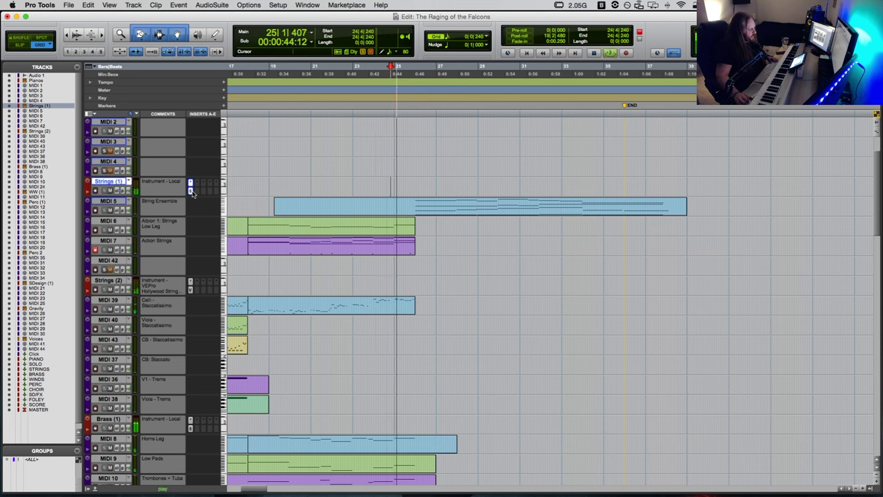
Step: Open the Kontakt instrument on Strings (1) during playback to examine its Albion string patches, stop playback and close it
{"action": "left_click", "coordinate": [192, 192]}
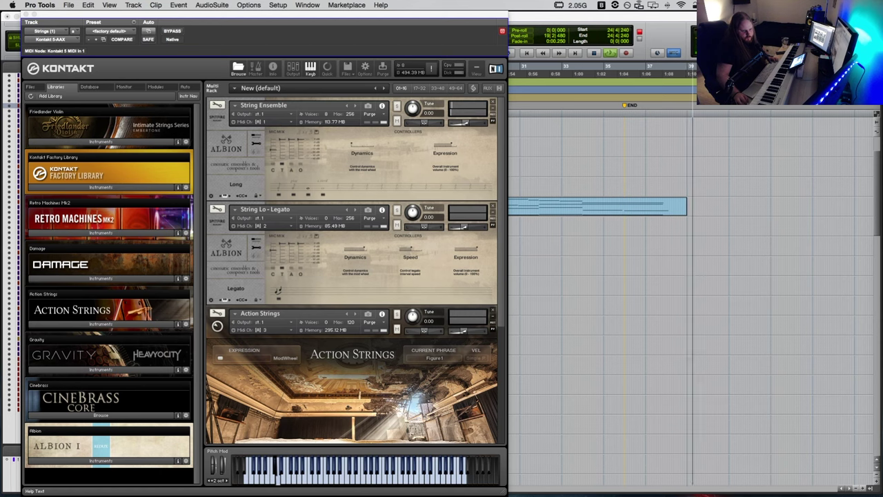
{"action": "key", "text": "space"}
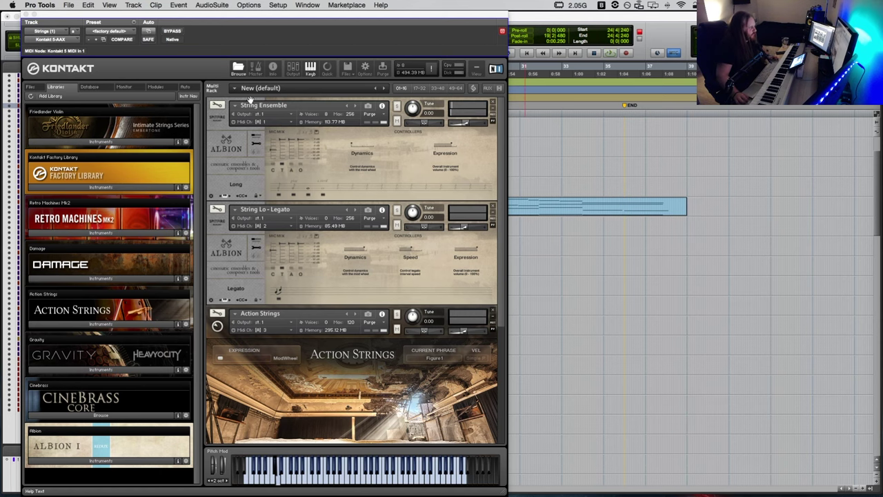
{"action": "left_click", "coordinate": [26, 14]}
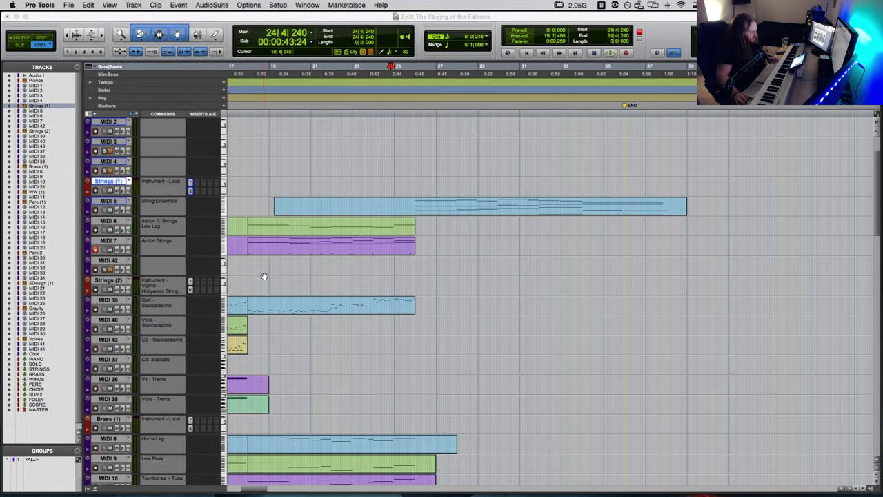
Step: Inspect the QL Spaces reverb on the STRINGS stem in the mixer, and close it
{"action": "scroll", "coordinate": [263, 276], "scroll_direction": "down", "scroll_amount": 8}
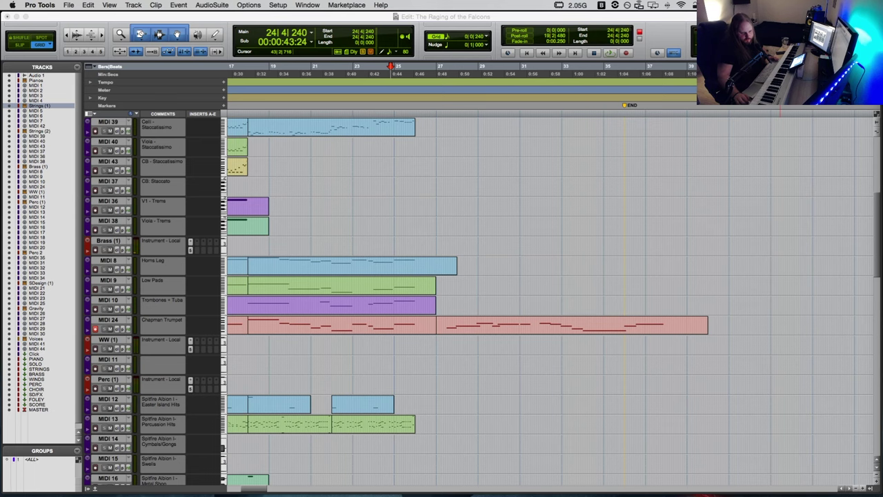
{"action": "scroll", "coordinate": [487, 227], "scroll_direction": "up", "scroll_amount": 10}
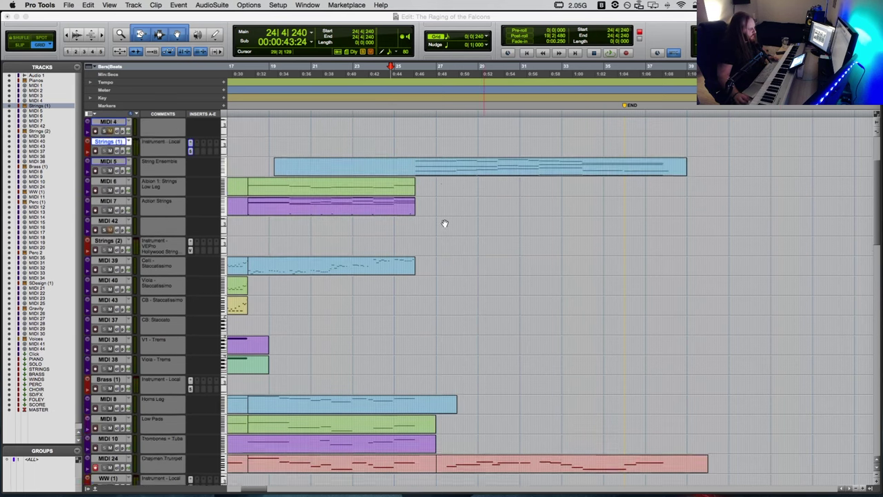
{"action": "scroll", "coordinate": [445, 221], "scroll_direction": "left", "scroll_amount": 10}
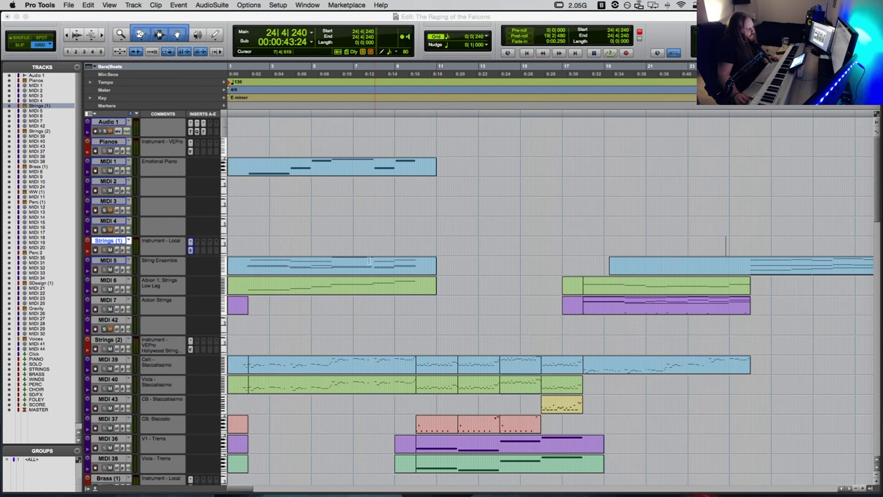
{"action": "scroll", "coordinate": [355, 259], "scroll_direction": "down", "scroll_amount": 2}
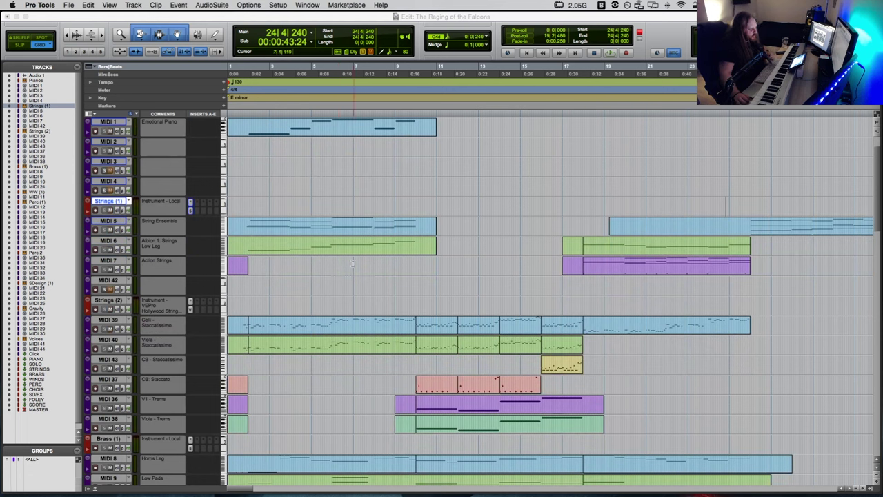
{"action": "left_click", "coordinate": [342, 270]}
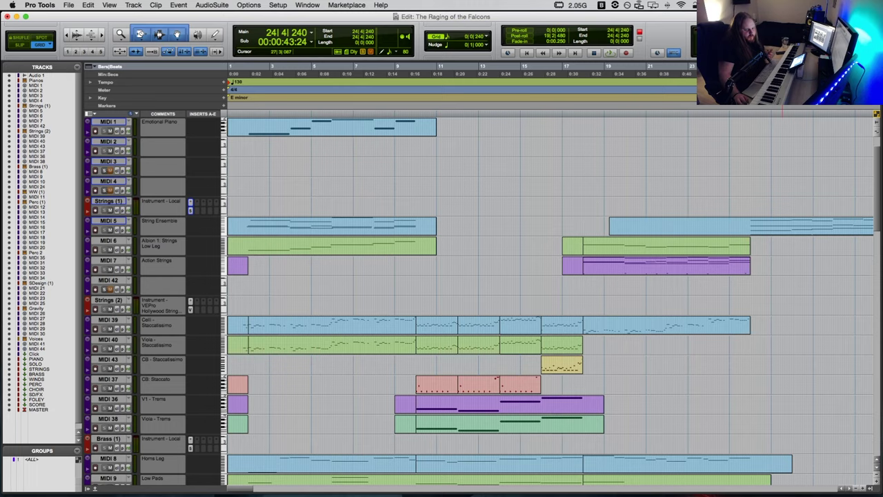
{"action": "key", "text": "super+equal"}
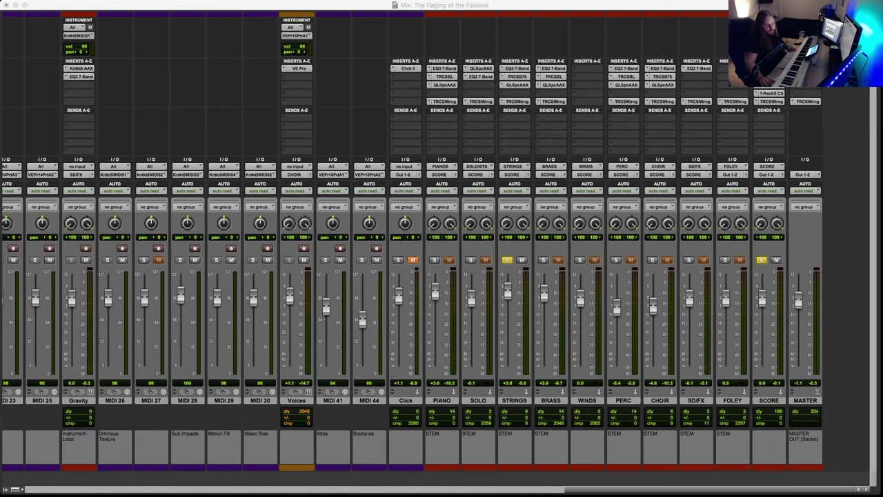
{"action": "left_click", "coordinate": [517, 84]}
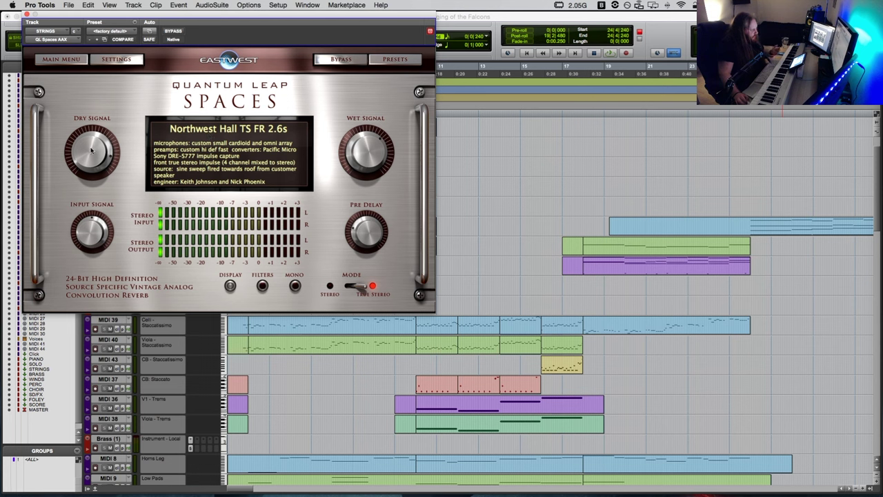
{"action": "left_click", "coordinate": [26, 13]}
Step: Open Kontakt on Strings (1), show the Action Strings sound settings and set the mic position to Stage
{"action": "scroll", "coordinate": [176, 148], "scroll_direction": "up", "scroll_amount": 2}
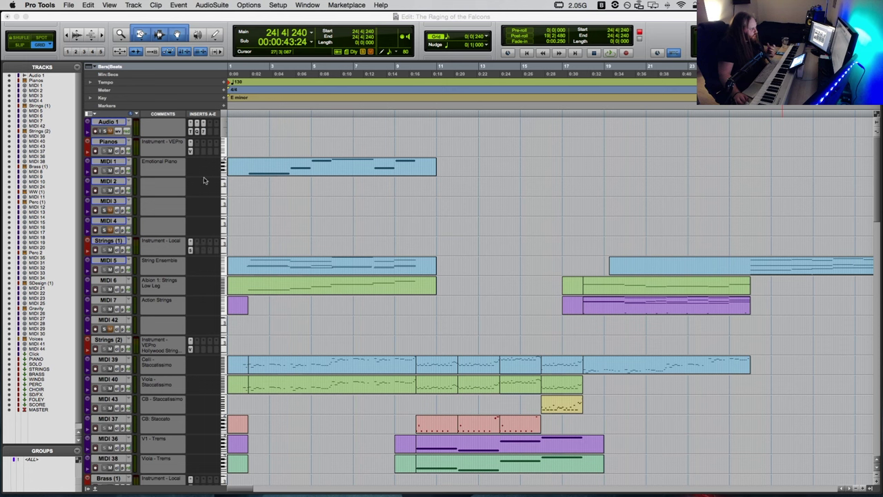
{"action": "left_click", "coordinate": [191, 253]}
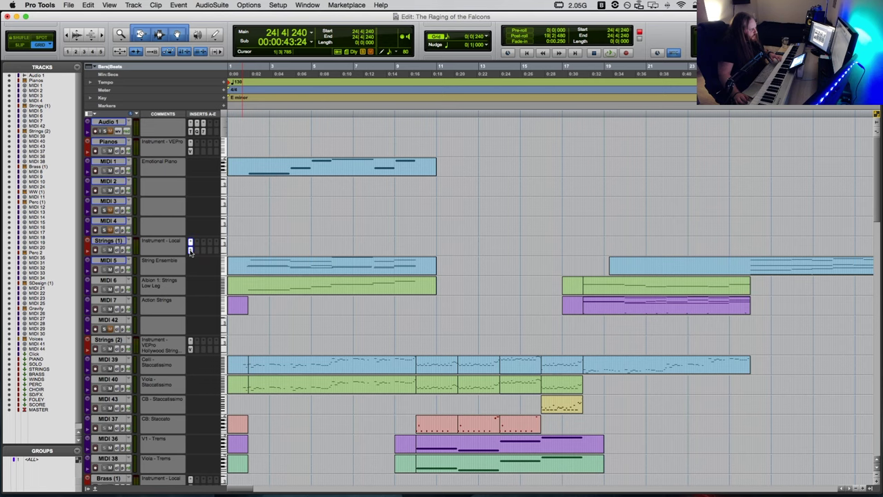
{"action": "left_click", "coordinate": [191, 253]}
{"action": "scroll", "coordinate": [369, 321], "scroll_direction": "down", "scroll_amount": 5}
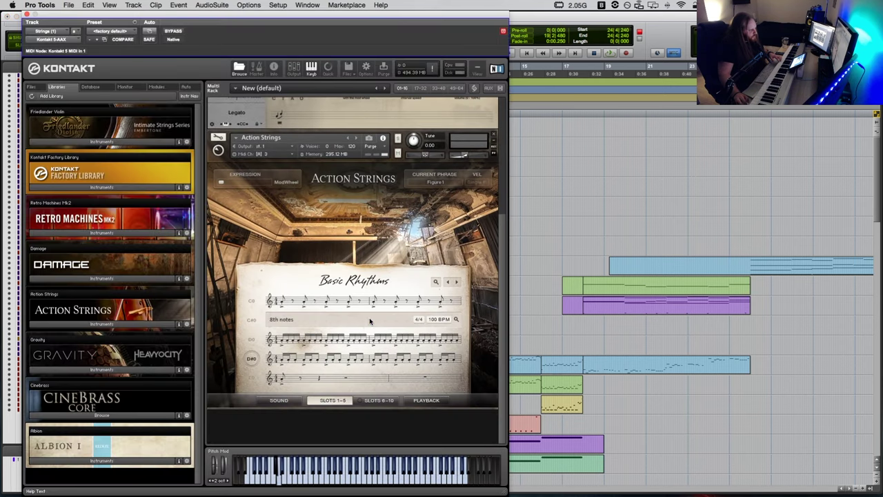
{"action": "left_click", "coordinate": [279, 401]}
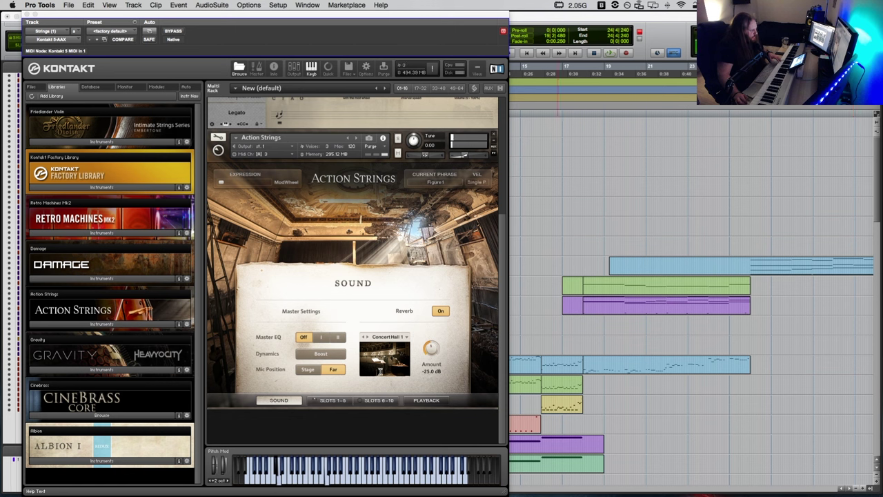
{"action": "left_click", "coordinate": [308, 370]}
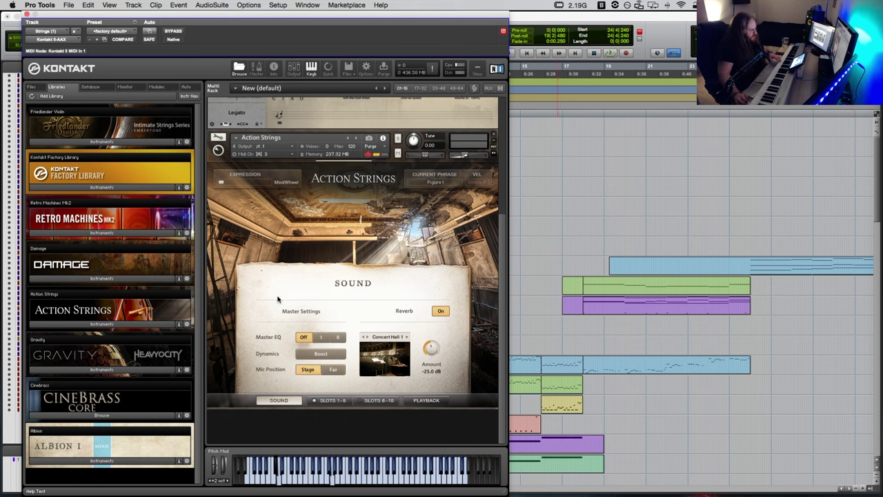
Step: Try lowering the wet level of the Action Strings insert reverb to its minimum, raise it again and leave the instrument's edit mode
{"action": "left_click", "coordinate": [218, 138]}
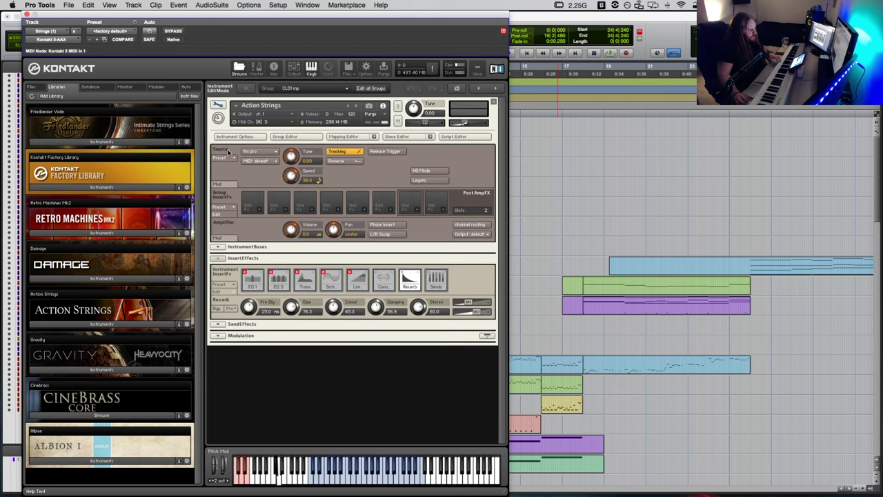
{"action": "left_click", "coordinate": [218, 106]}
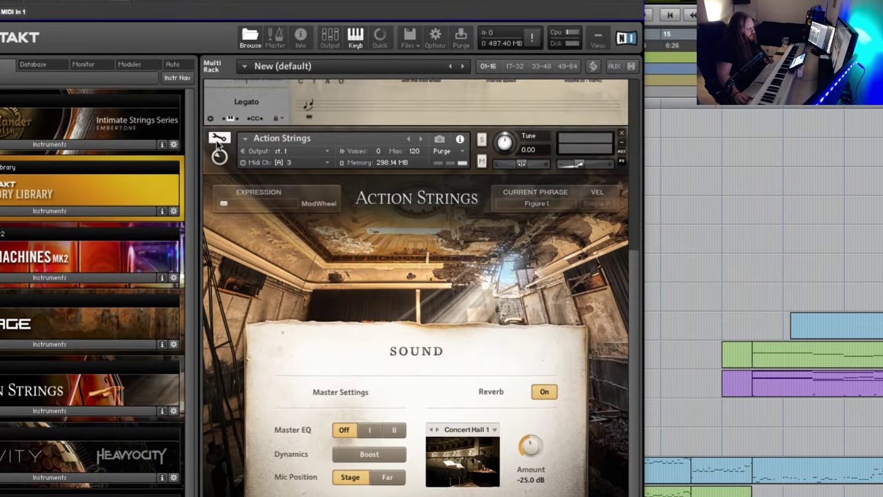
{"action": "left_click", "coordinate": [220, 138]}
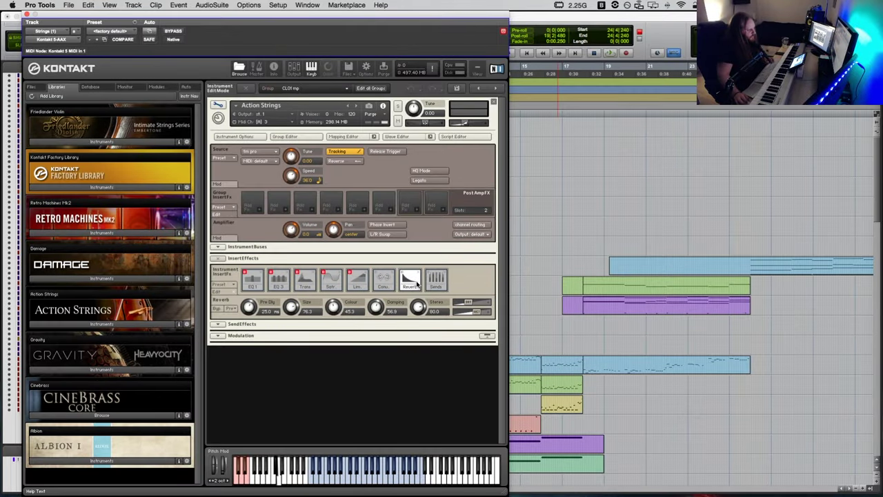
{"action": "left_click", "coordinate": [476, 314]}
{"action": "left_click_drag", "start_coordinate": [476, 314], "coordinate": [434, 314]}
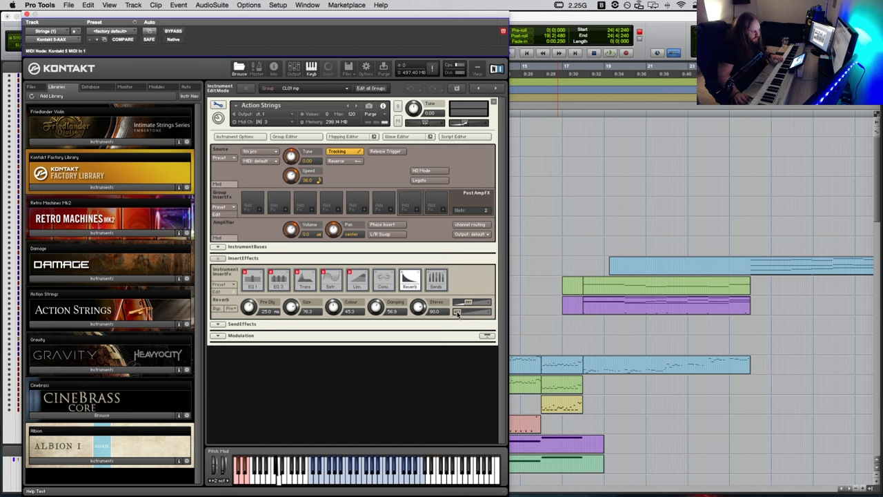
{"action": "left_click_drag", "start_coordinate": [455, 315], "coordinate": [484, 315]}
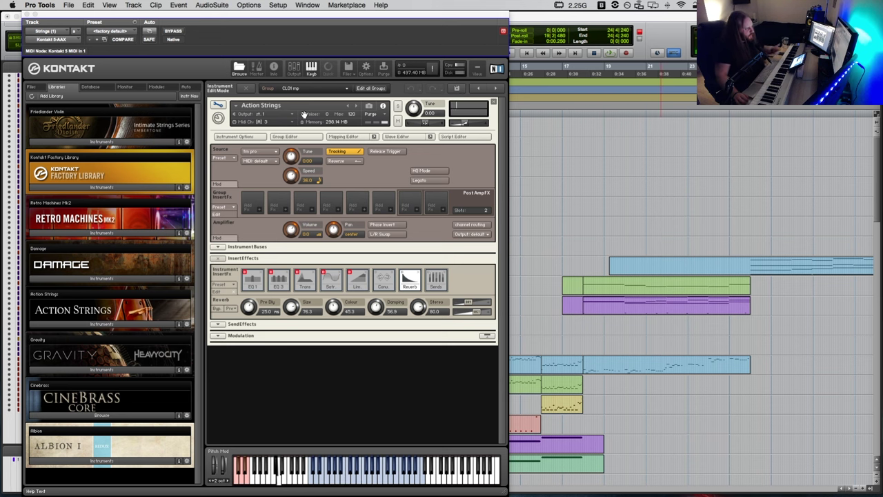
{"action": "left_click", "coordinate": [218, 106]}
{"action": "left_click", "coordinate": [219, 106]}
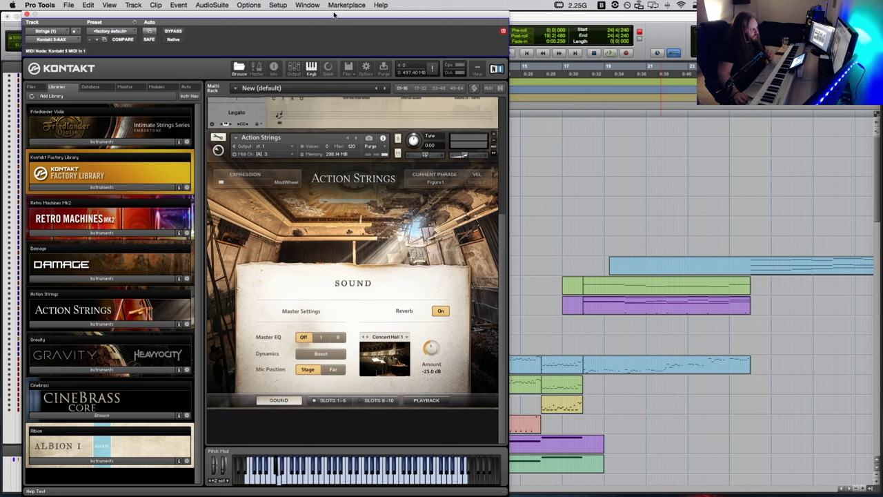
Step: Switch to Vienna Ensemble Pro and show the Hollywood Strings Celli Staccatissimo RRx16 patch in the player view
{"action": "left_click_drag", "start_coordinate": [334, 14], "coordinate": [348, 13]}
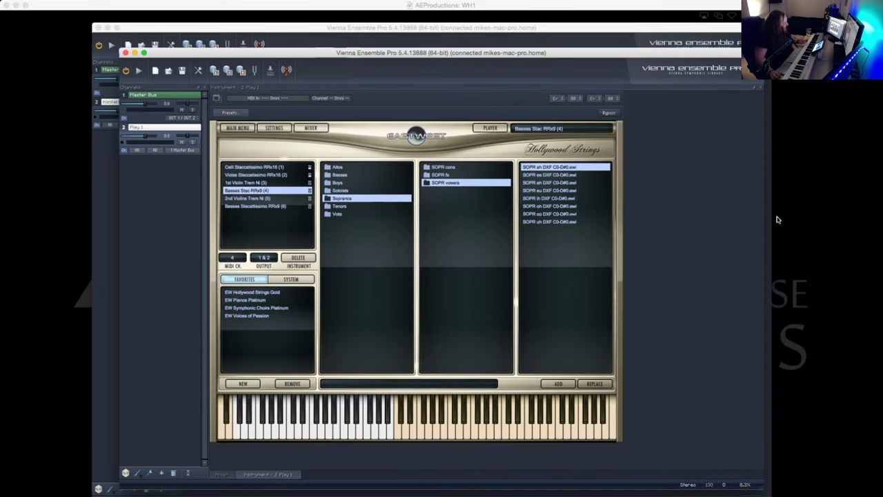
{"action": "left_click", "coordinate": [257, 167]}
{"action": "left_click", "coordinate": [490, 127]}
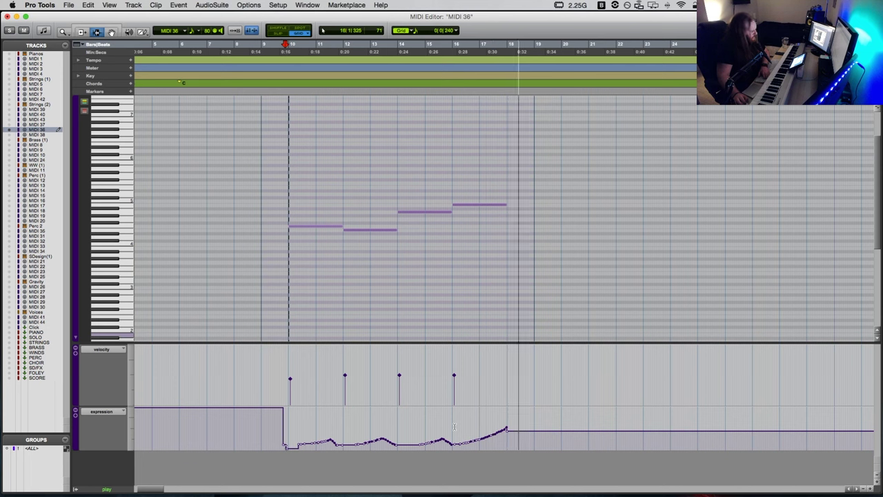
Step: Stop playback and replay the V1 - Trems part from bar 9 beat 2 to hear its expression swells
{"action": "key", "text": "space"}
{"action": "left_click", "coordinate": [276, 381]}
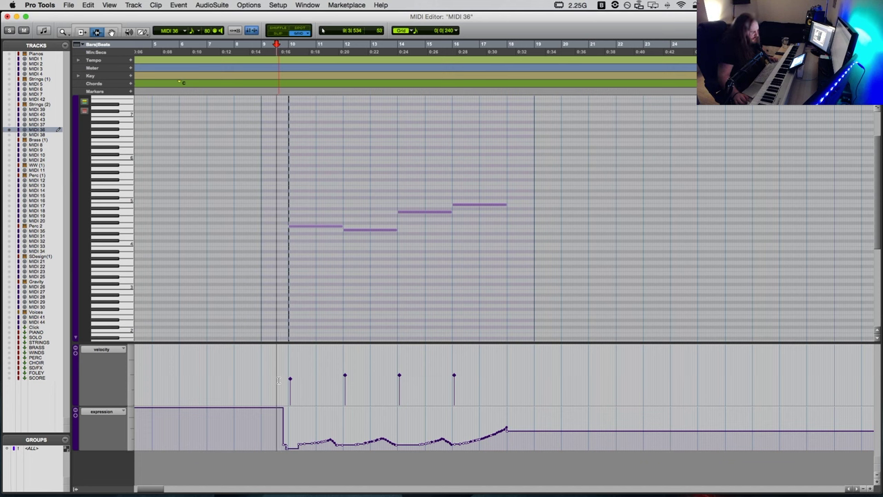
{"action": "left_click", "coordinate": [274, 305]}
{"action": "key", "text": "space"}
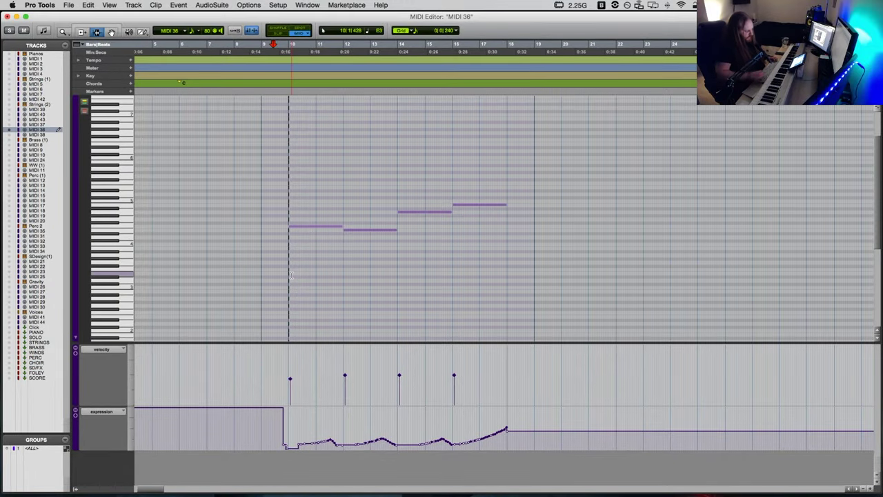
Step: Open the Action Strings clip at bars 18 to 25 in the MIDI editor and display its mod wheel data instead of expression
{"action": "key", "text": "super+w"}
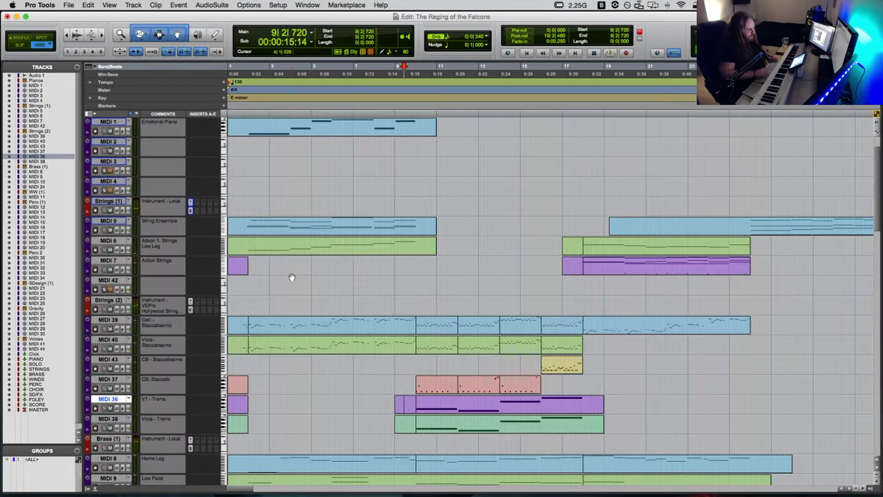
{"action": "double_click", "coordinate": [634, 269]}
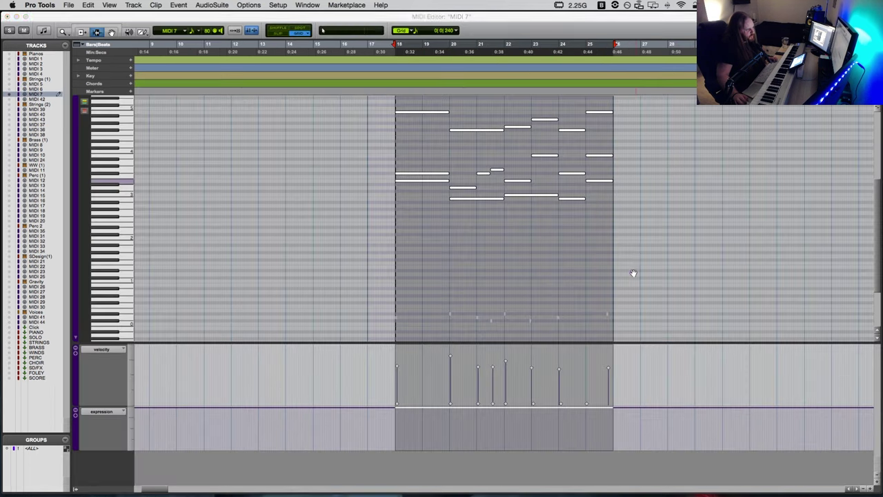
{"action": "left_click", "coordinate": [105, 412]}
{"action": "mouse_move", "coordinate": [115, 412]}
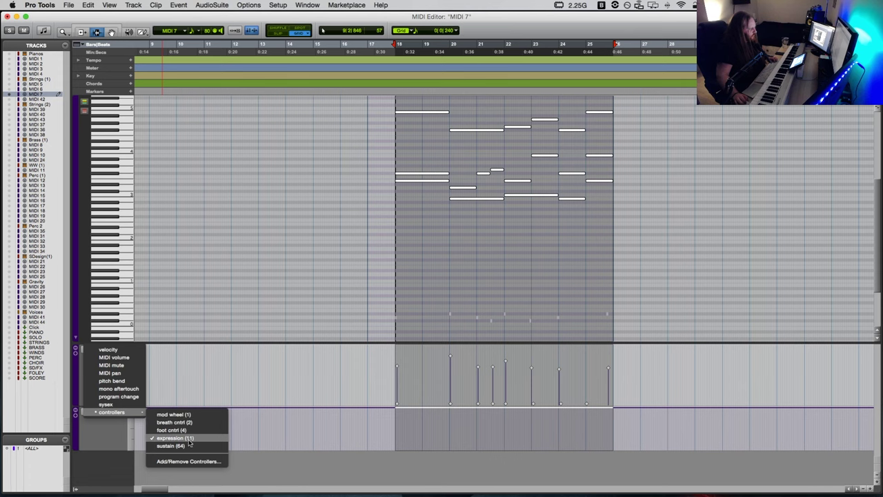
{"action": "left_click", "coordinate": [172, 415]}
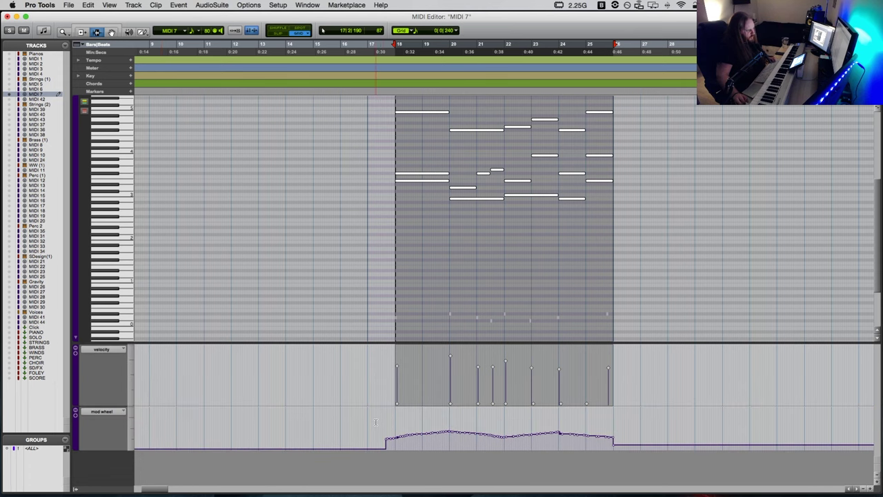
Step: Play the Action Strings part from just before bar 17 in the MIDI editor, then stop and return to the full arrangement
{"action": "left_click", "coordinate": [376, 420]}
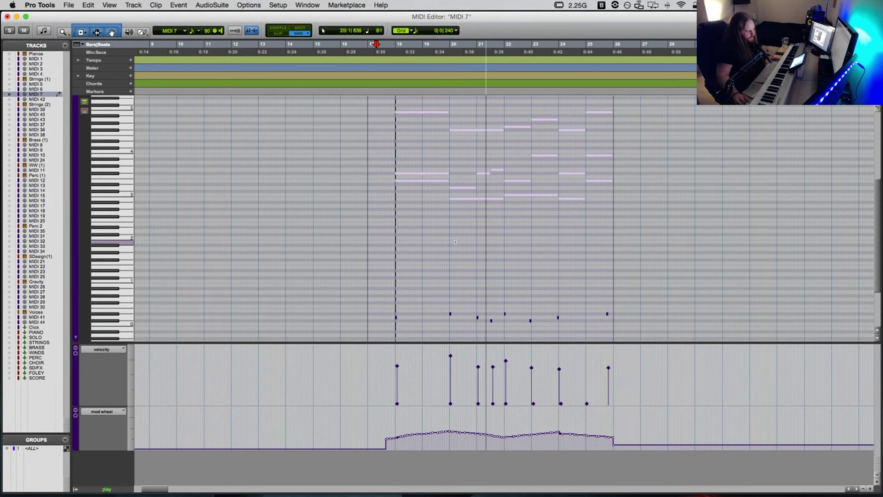
{"action": "key", "text": "space"}
{"action": "key", "text": "super+w"}
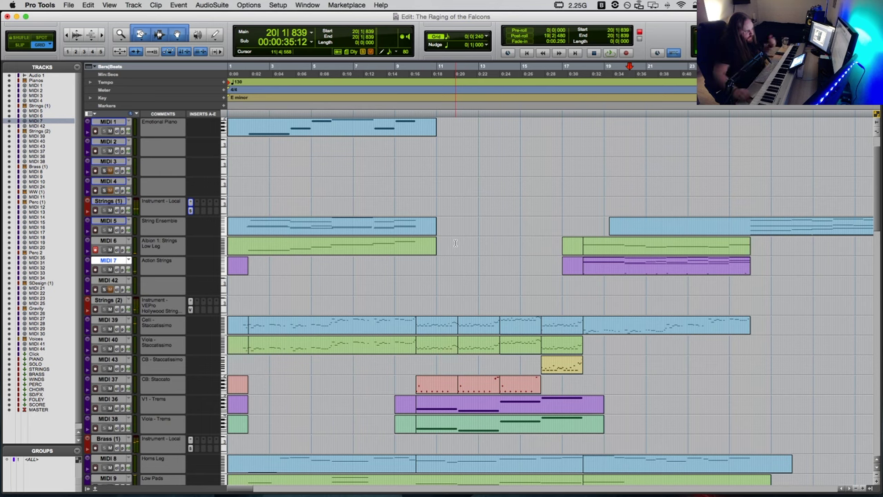
Step: Open the String Ensemble clip in the MIDI editor with an enlarged mod wheel lane and play it from about bar 26
{"action": "double_click", "coordinate": [769, 228]}
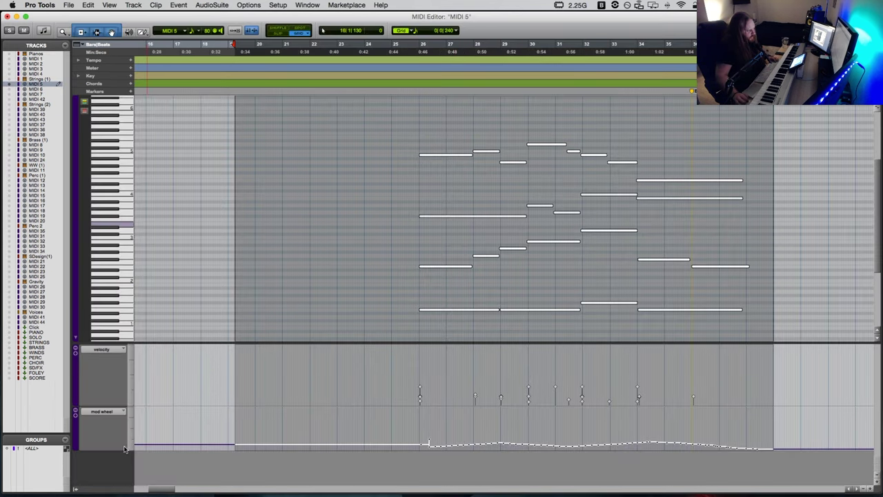
{"action": "left_click_drag", "start_coordinate": [118, 453], "coordinate": [120, 483]}
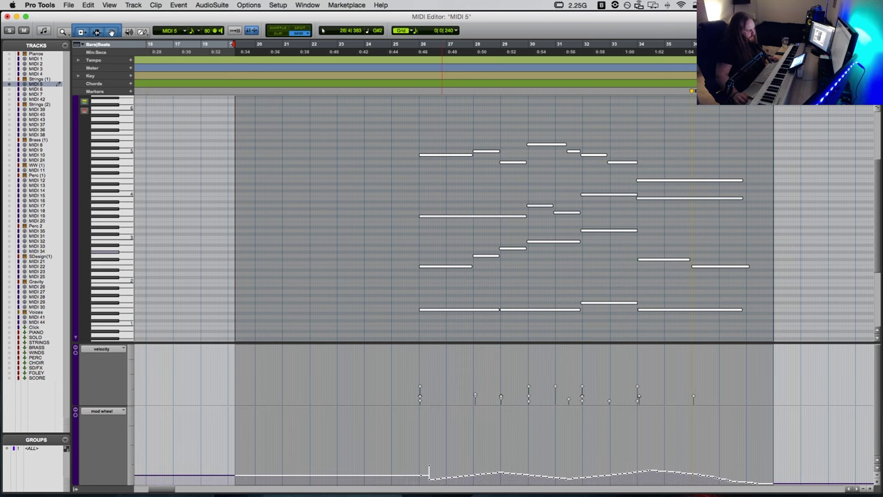
{"action": "key", "text": "super+a"}
{"action": "key", "text": "space"}
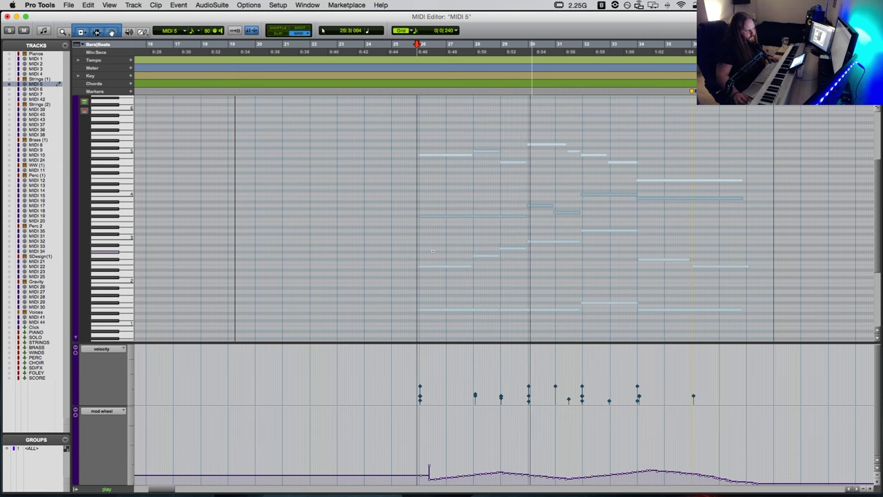
{"action": "key", "text": "space"}
{"action": "key", "text": "super+equal"}
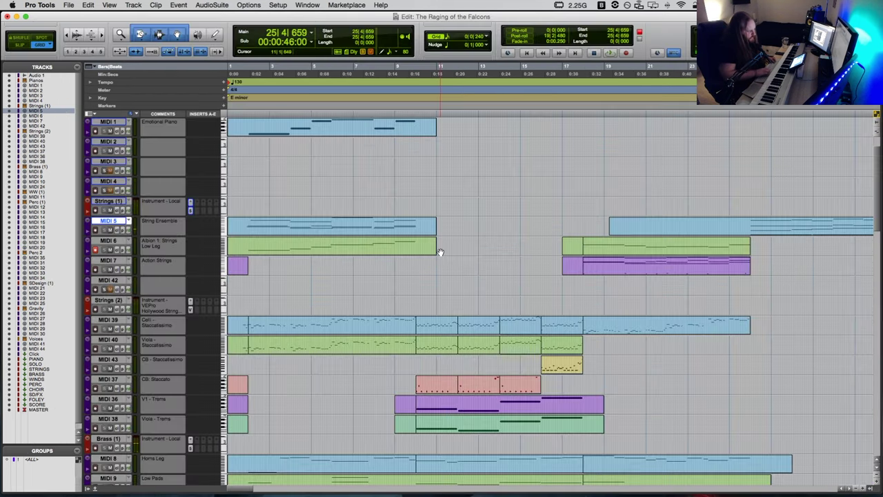
Step: Play the cue from bar 9 beat 2 with the brass and percussion tracks in view
{"action": "key", "text": "super+bracketleft"}
{"action": "scroll", "coordinate": [216, 306], "scroll_direction": "down", "scroll_amount": 4}
{"action": "scroll", "coordinate": [295, 310], "scroll_direction": "down", "scroll_amount": 2}
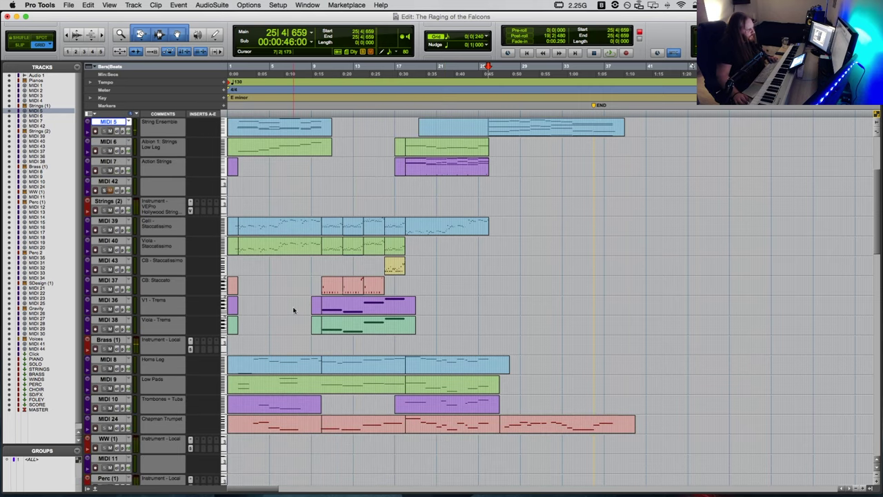
{"action": "scroll", "coordinate": [310, 256], "scroll_direction": "up", "scroll_amount": 2}
{"action": "scroll", "coordinate": [321, 325], "scroll_direction": "down", "scroll_amount": 12}
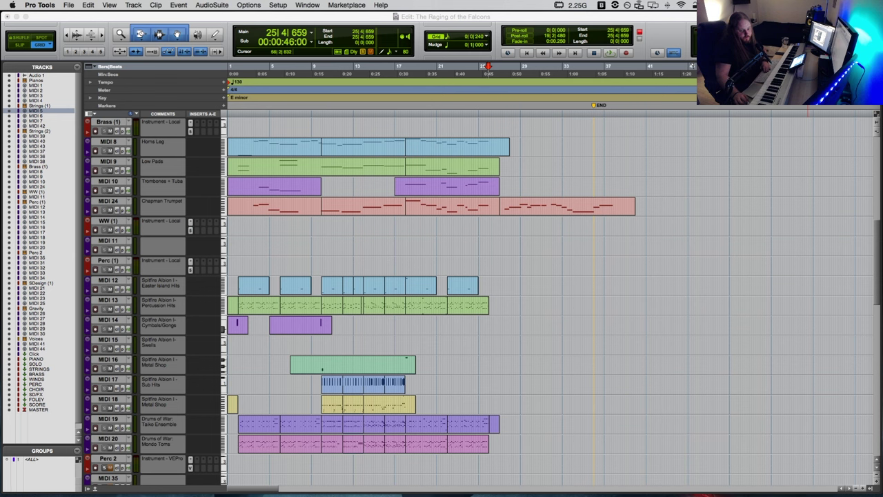
{"action": "left_click", "coordinate": [315, 399]}
{"action": "key", "text": "space"}
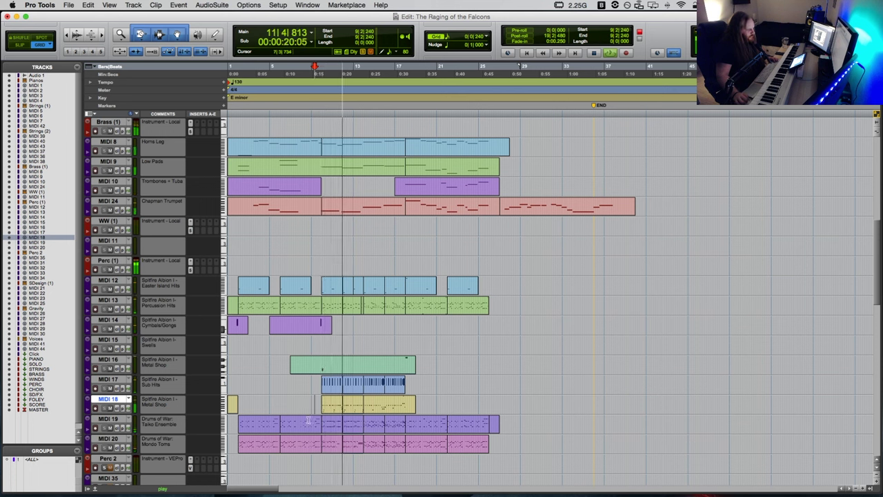
Step: Select bars 12 to 14 on the Metal Shop, Taiko Ensemble and Mondo Toms tracks and inspect their notes together in the MIDI editor
{"action": "left_click_drag", "start_coordinate": [346, 426], "coordinate": [351, 449]}
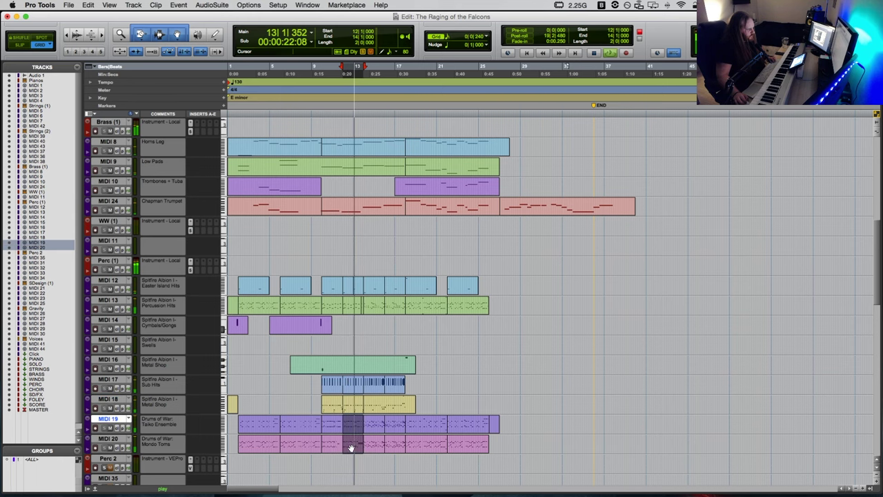
{"action": "left_click", "coordinate": [354, 405], "text": "shift"}
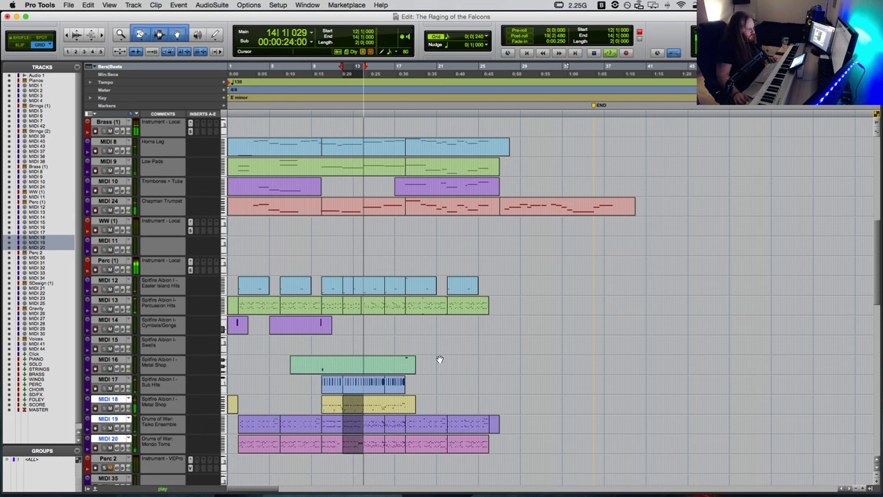
{"action": "key", "text": "ctrl+equal"}
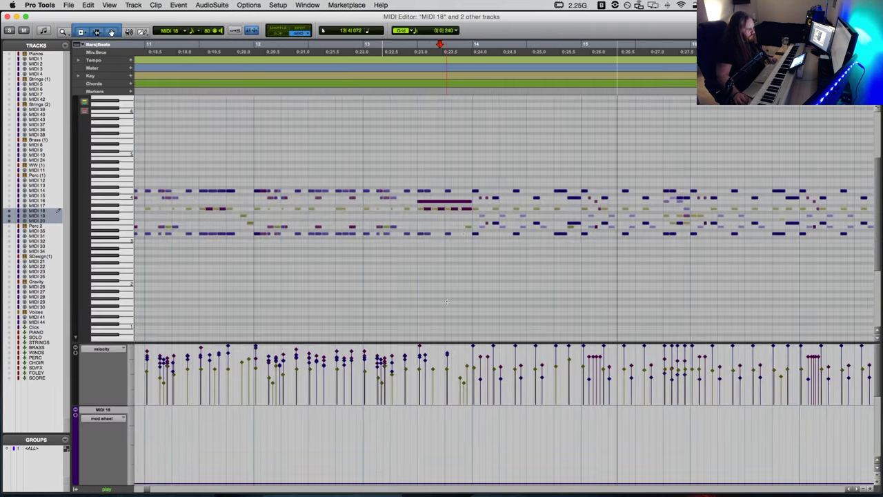
{"action": "key", "text": "ctrl+equal"}
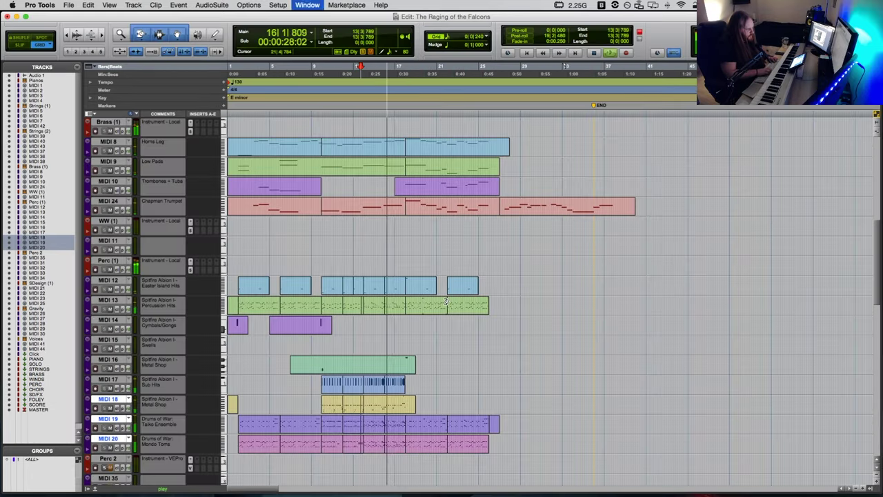
{"action": "key", "text": "space"}
{"action": "scroll", "coordinate": [346, 300], "scroll_direction": "up", "scroll_amount": 2}
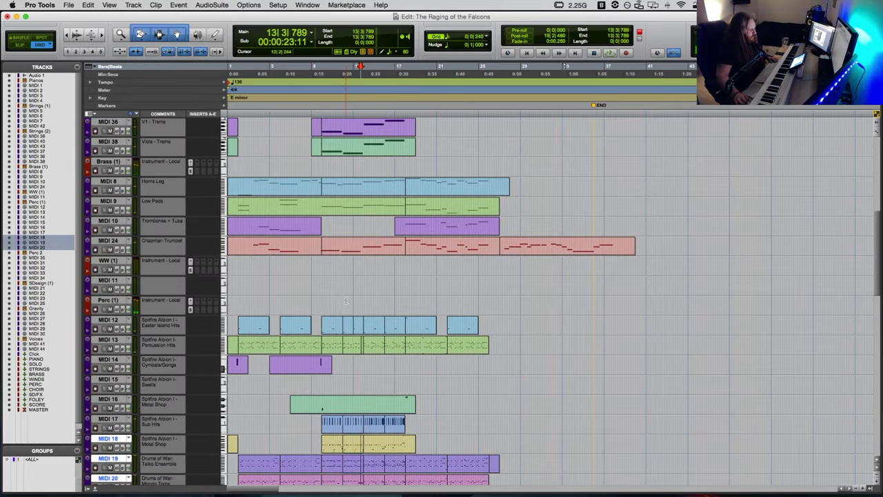
Step: Deselect the MIDI 18, MIDI 19 and MIDI 20 tracks and go back to the string tracks
{"action": "left_click", "coordinate": [109, 440], "text": "ctrl"}
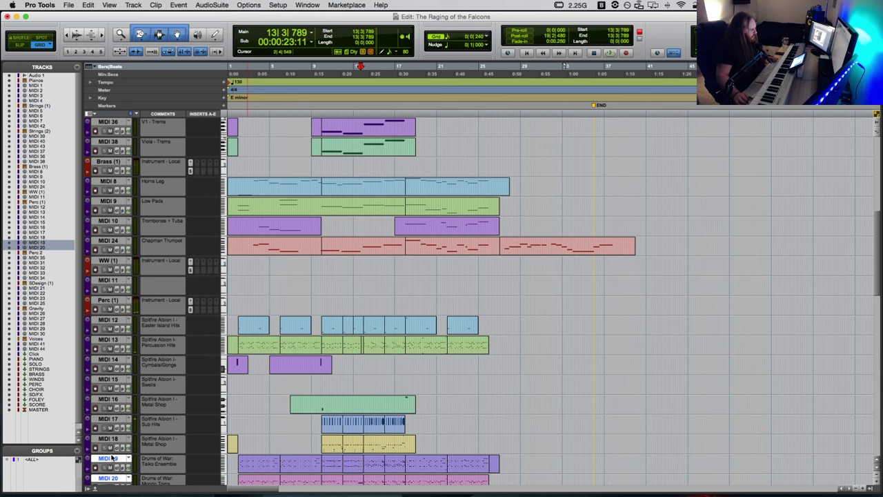
{"action": "left_click", "coordinate": [112, 459], "text": "ctrl"}
{"action": "left_click", "coordinate": [113, 478], "text": "ctrl"}
{"action": "scroll", "coordinate": [509, 293], "scroll_direction": "up", "scroll_amount": 3}
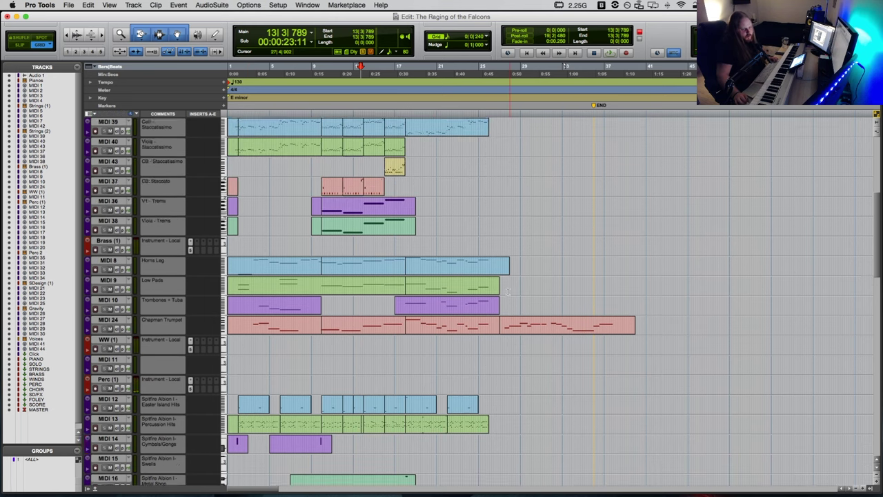
{"action": "scroll", "coordinate": [509, 292], "scroll_direction": "up", "scroll_amount": 10}
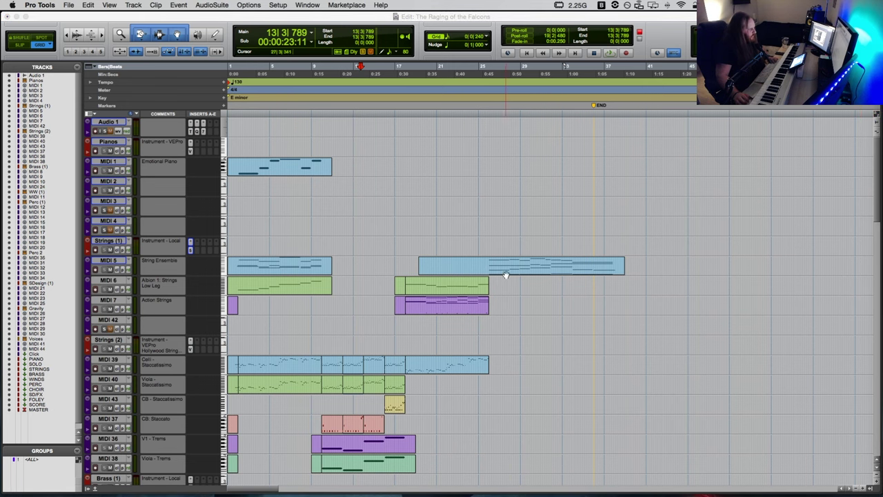
Step: Examine how the string and brass clips are layered from bar 9 onward, with the edit cursor placed at bar 9 on MIDI 43
{"action": "left_click", "coordinate": [315, 309]}
{"action": "key", "text": "super+bracketright"}
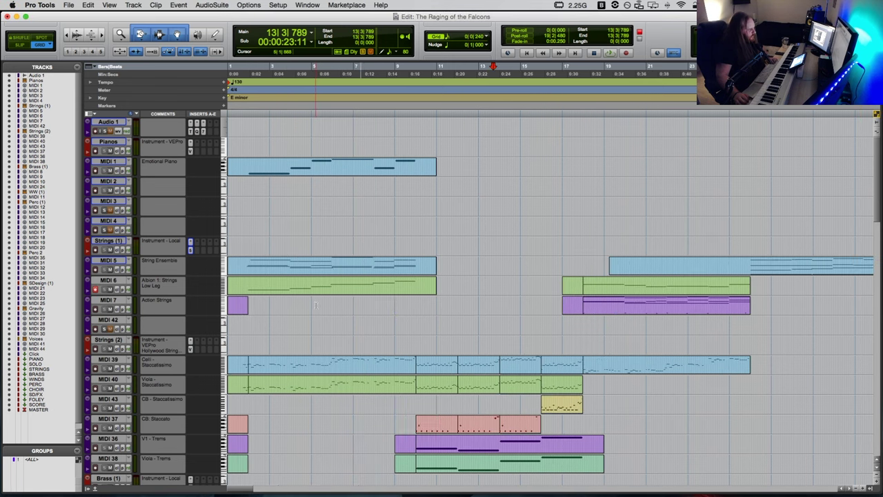
{"action": "scroll", "coordinate": [320, 304], "scroll_direction": "down", "scroll_amount": 3}
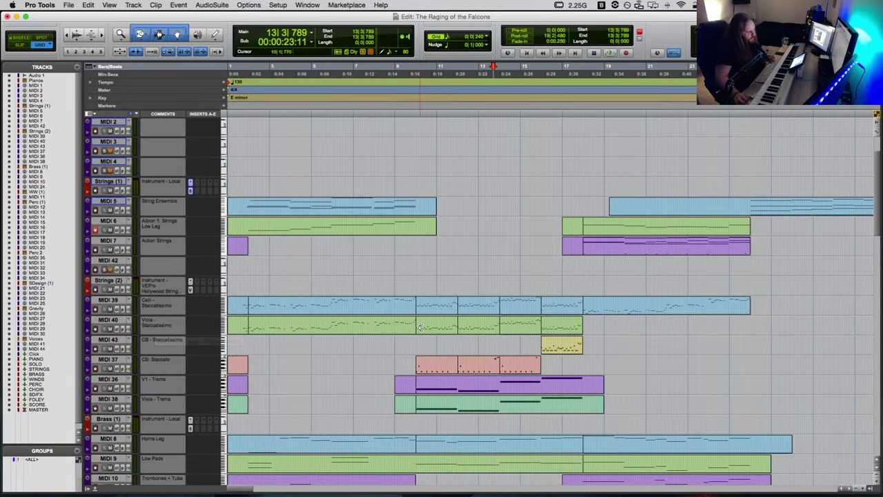
{"action": "left_click", "coordinate": [396, 344]}
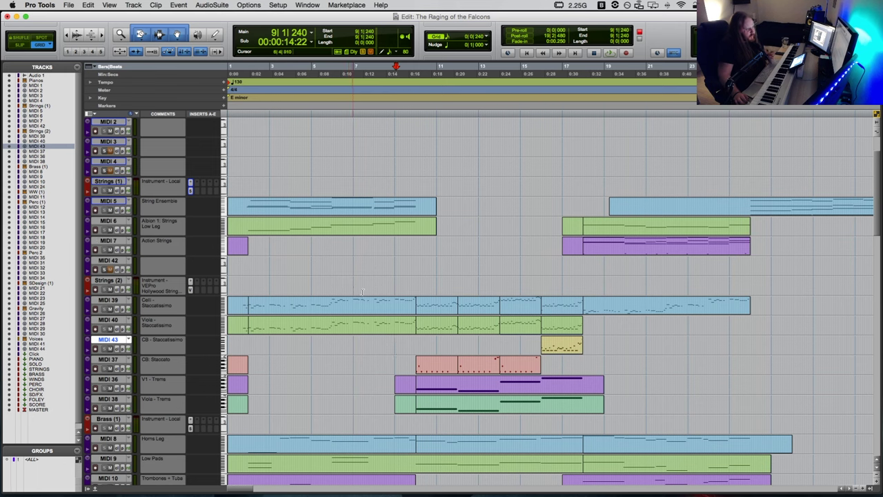
{"action": "scroll", "coordinate": [394, 310], "scroll_direction": "right", "scroll_amount": 5}
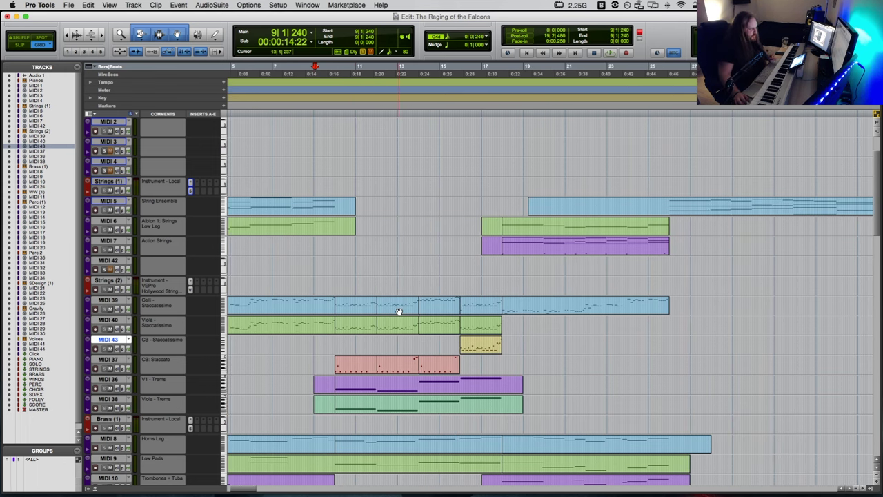
{"action": "scroll", "coordinate": [401, 311], "scroll_direction": "right", "scroll_amount": 3}
{"action": "scroll", "coordinate": [404, 311], "scroll_direction": "down", "scroll_amount": 3}
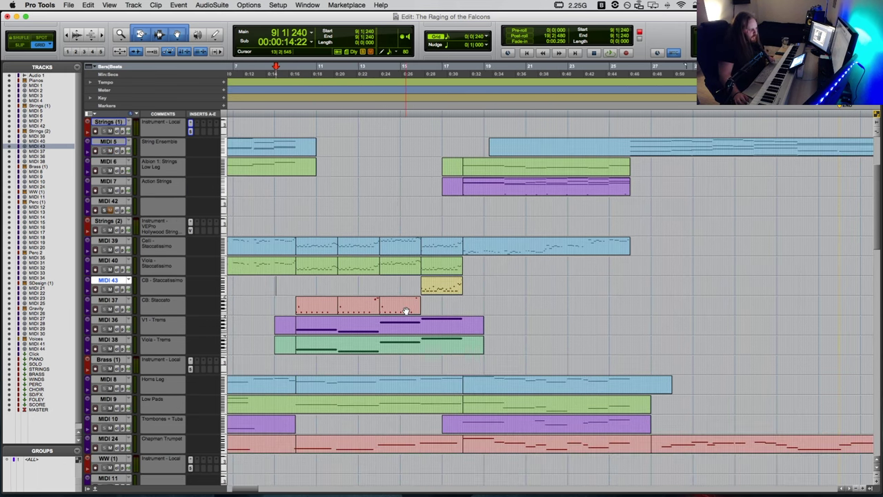
{"action": "scroll", "coordinate": [406, 310], "scroll_direction": "right", "scroll_amount": 3}
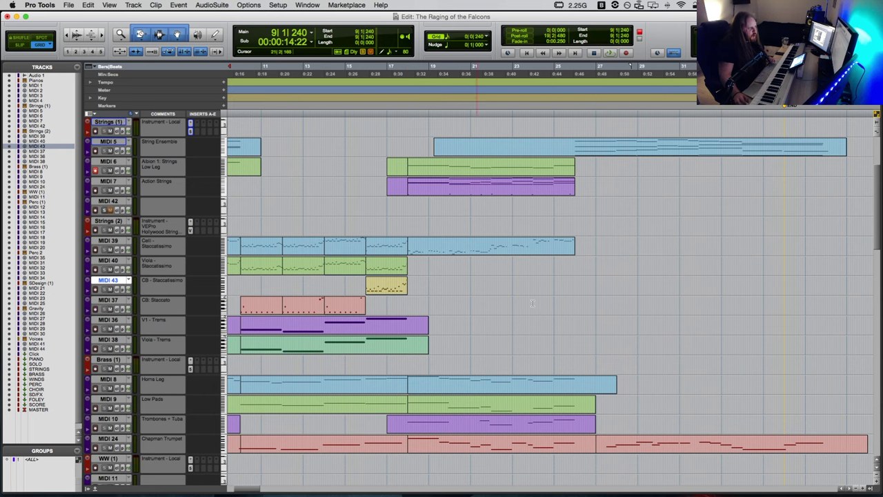
{"action": "scroll", "coordinate": [532, 303], "scroll_direction": "right", "scroll_amount": 1}
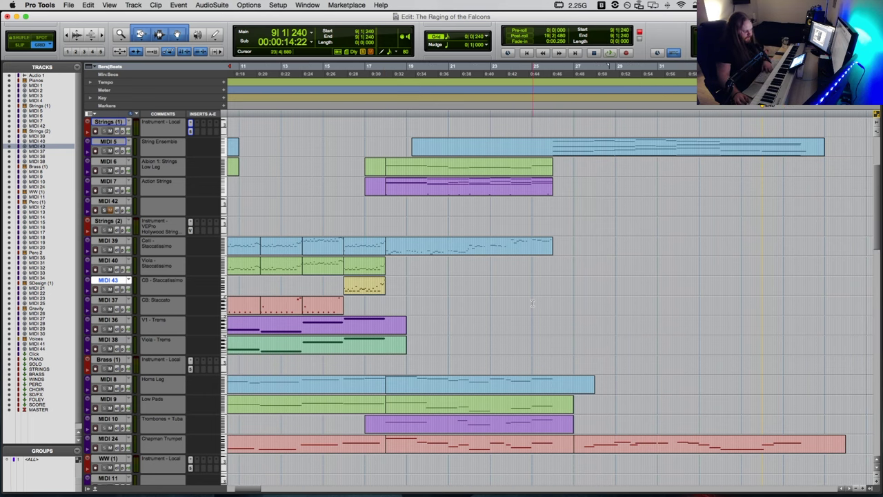